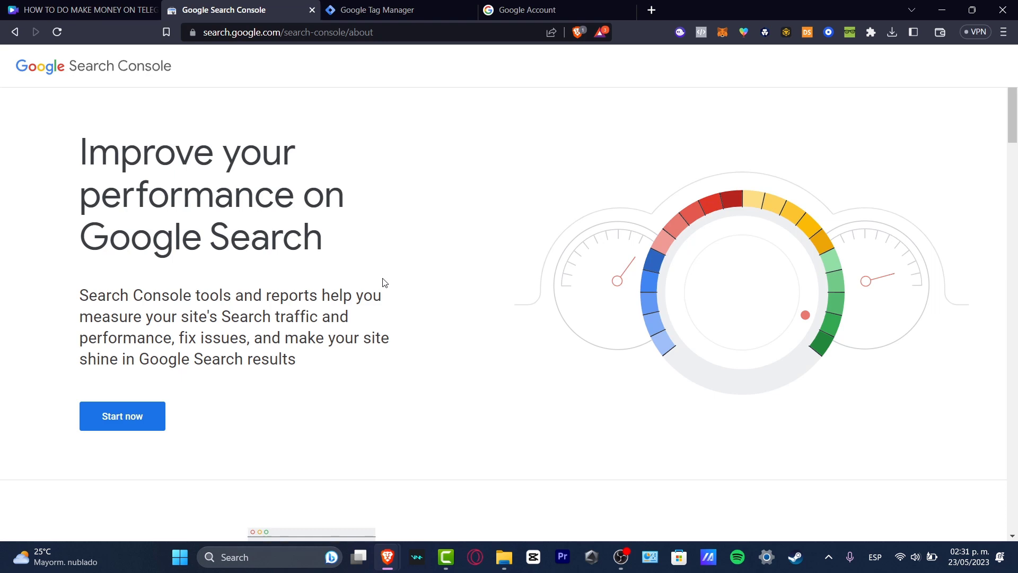
- Load gmail.com in a new browser tab, then come back to the Search Console about page
{"action": "left_click", "coordinate": [653, 9]}
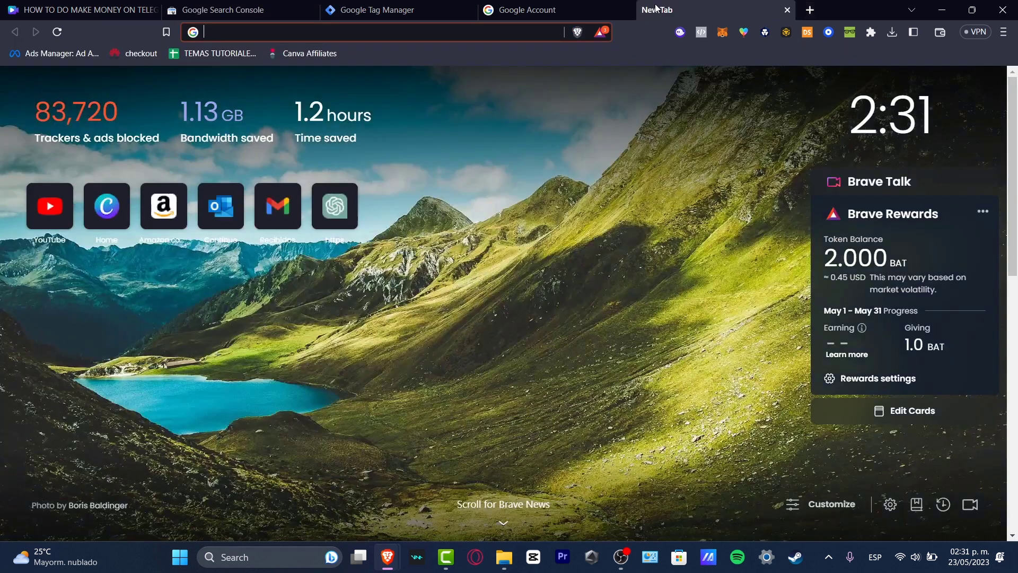
{"action": "type", "text": "gm"}
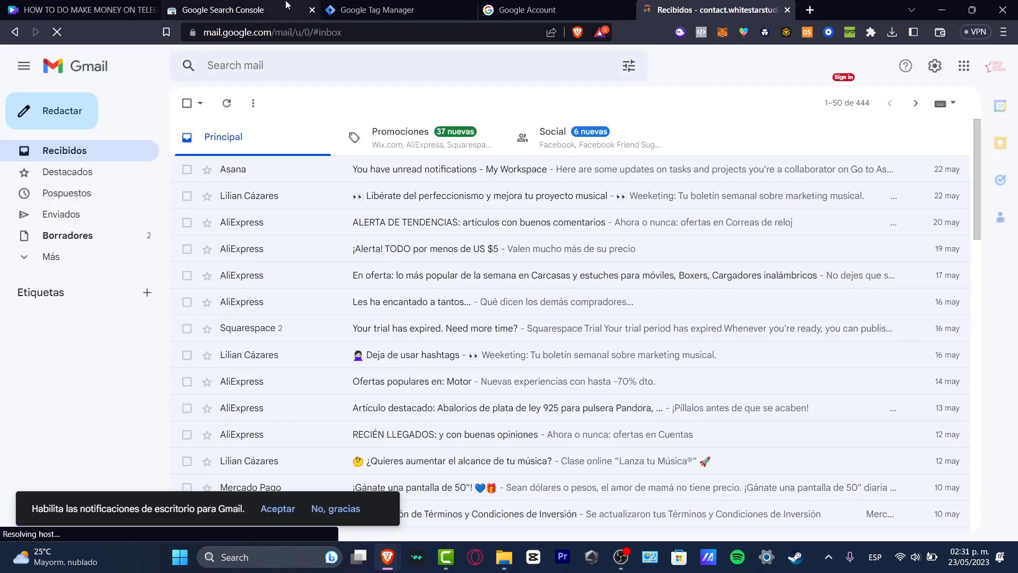
{"action": "left_click", "coordinate": [286, 10]}
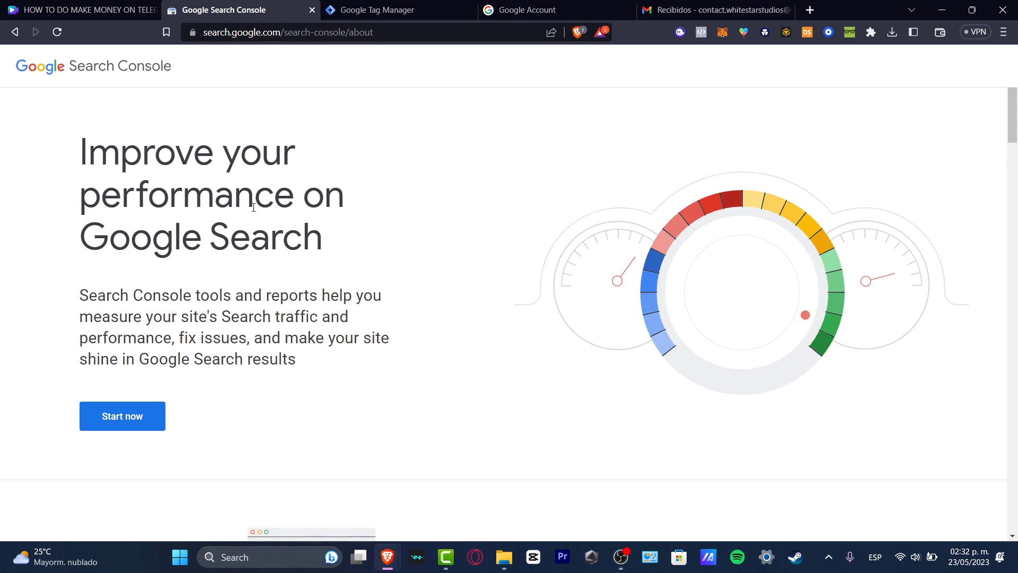
- Start Search Console, dismiss the welcome dialog, and open the property selector list
{"action": "left_click", "coordinate": [130, 413]}
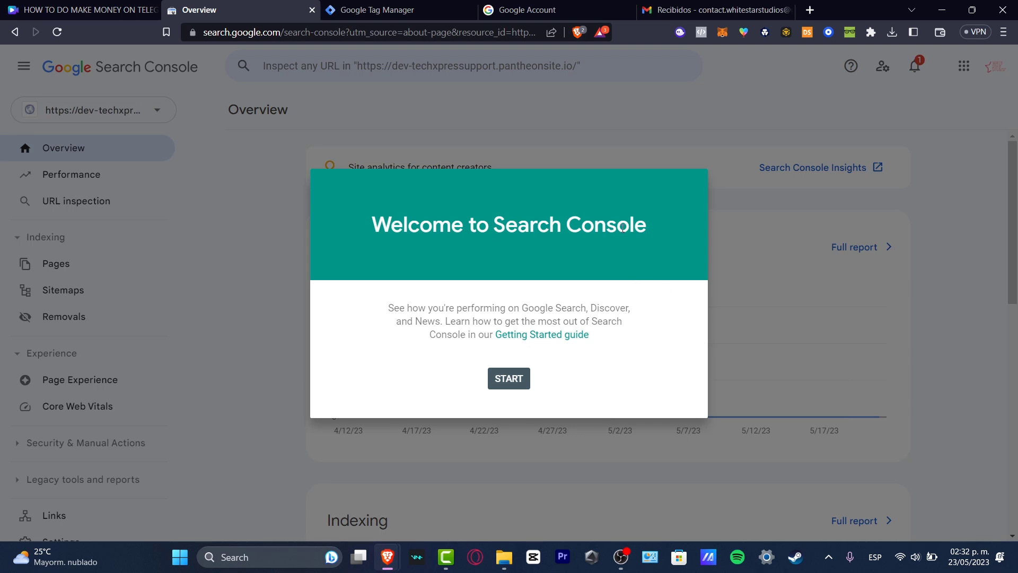
{"action": "left_click", "coordinate": [514, 387]}
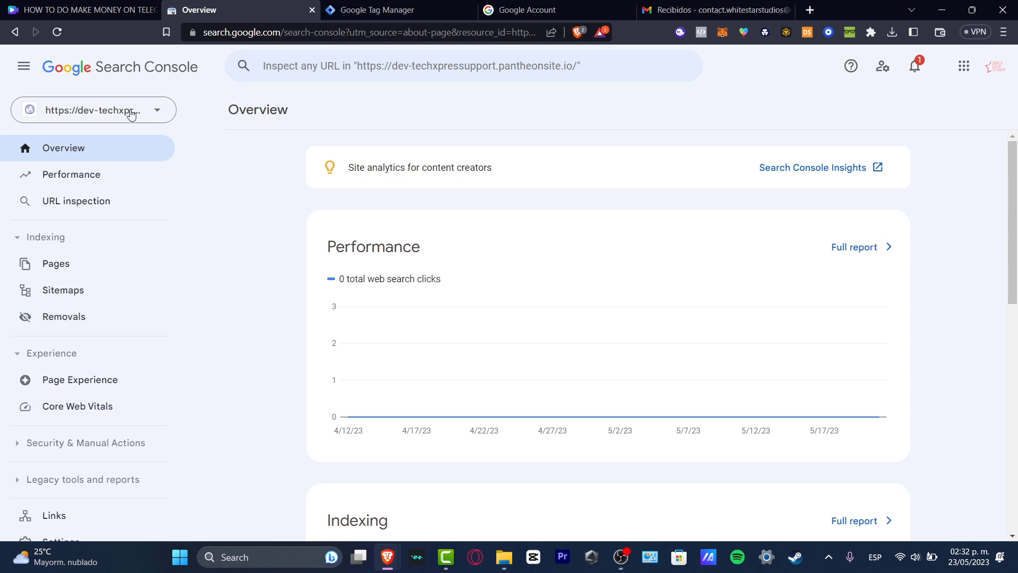
{"action": "left_click", "coordinate": [153, 114]}
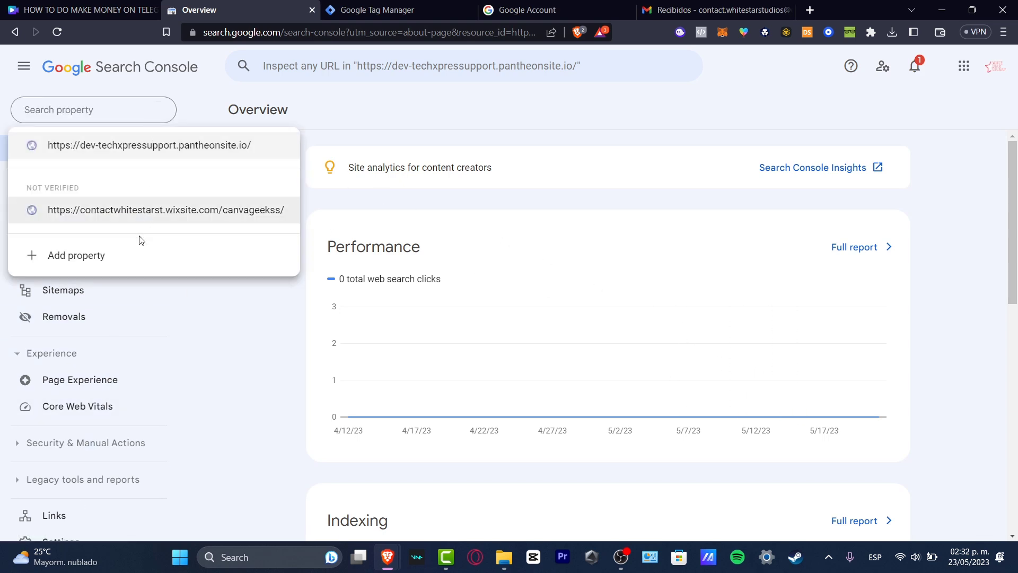
- Begin adding a property and choose URL prefix instead of Domain as the property type
{"action": "left_click", "coordinate": [59, 256]}
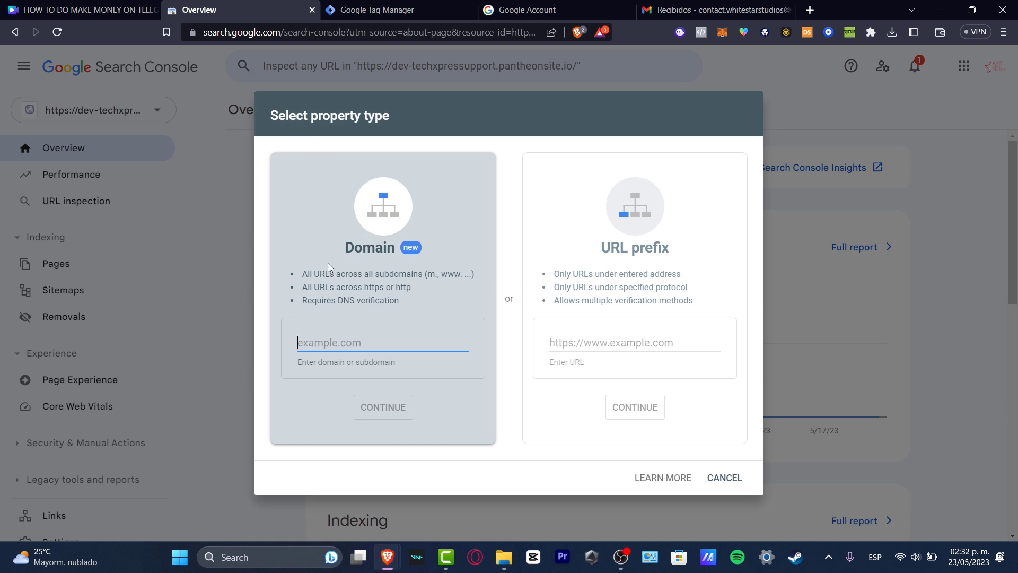
{"action": "left_click_drag", "start_coordinate": [301, 274], "coordinate": [423, 302]}
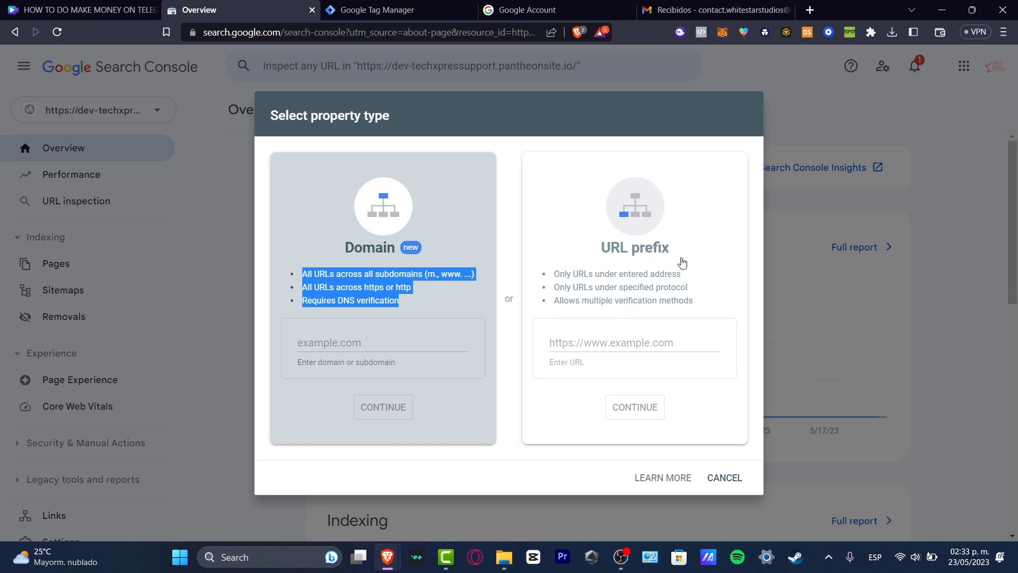
{"action": "left_click", "coordinate": [652, 338]}
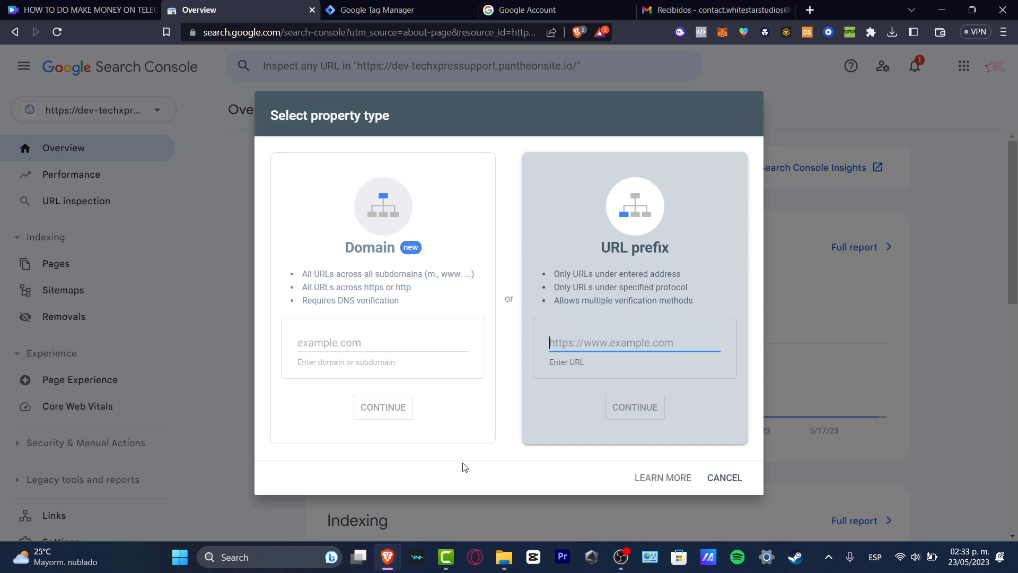
- Bring the Shopify store admin forward in the browser
{"action": "mouse_move", "coordinate": [385, 554]}
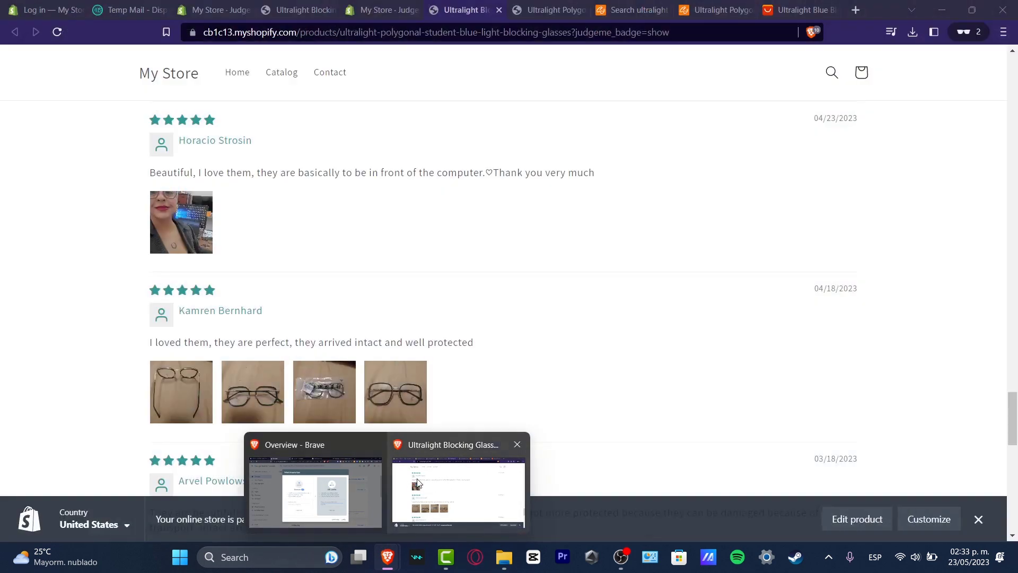
{"action": "left_click", "coordinate": [419, 485]}
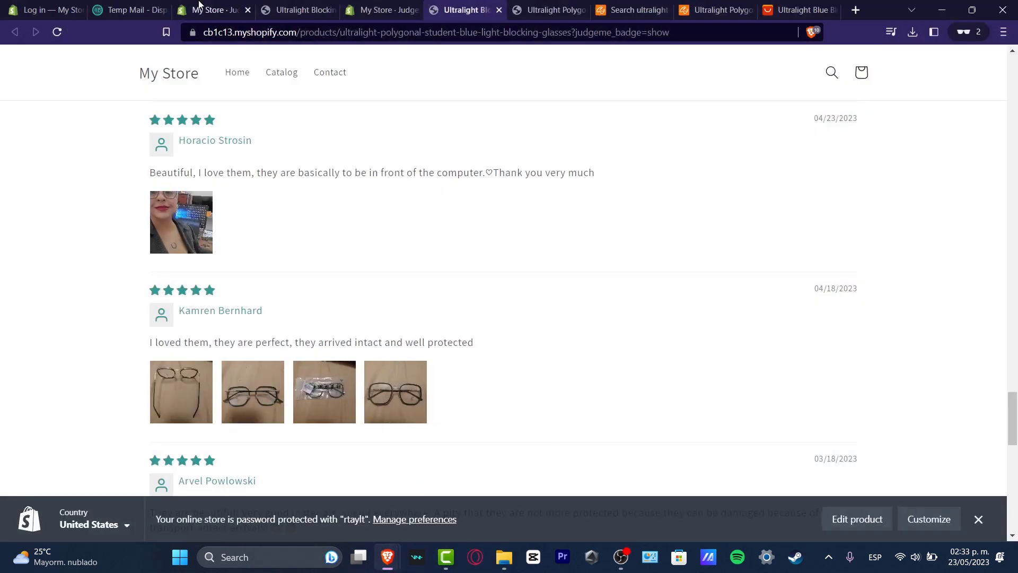
{"action": "left_click", "coordinate": [27, 9]}
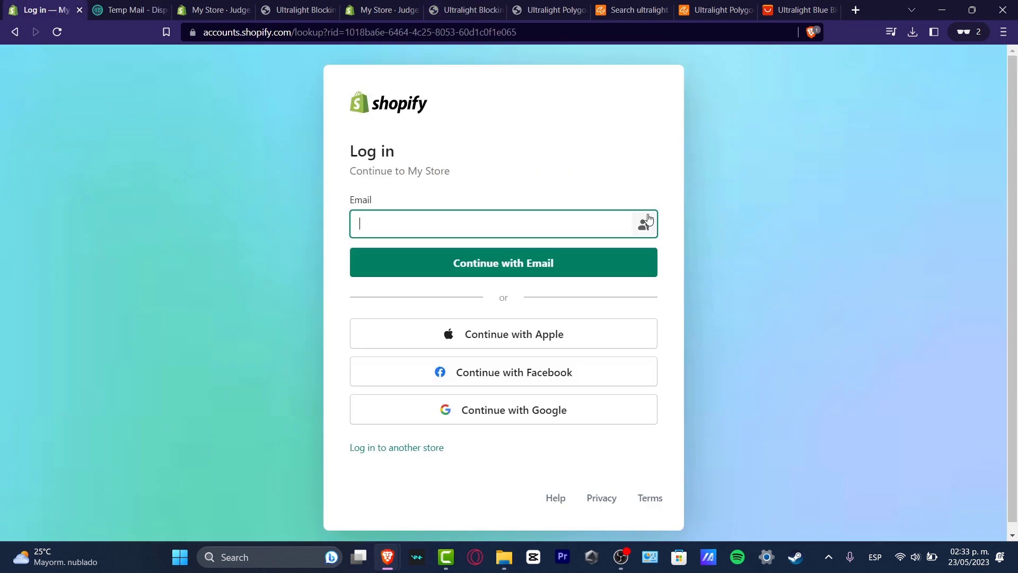
{"action": "left_click", "coordinate": [383, 5]}
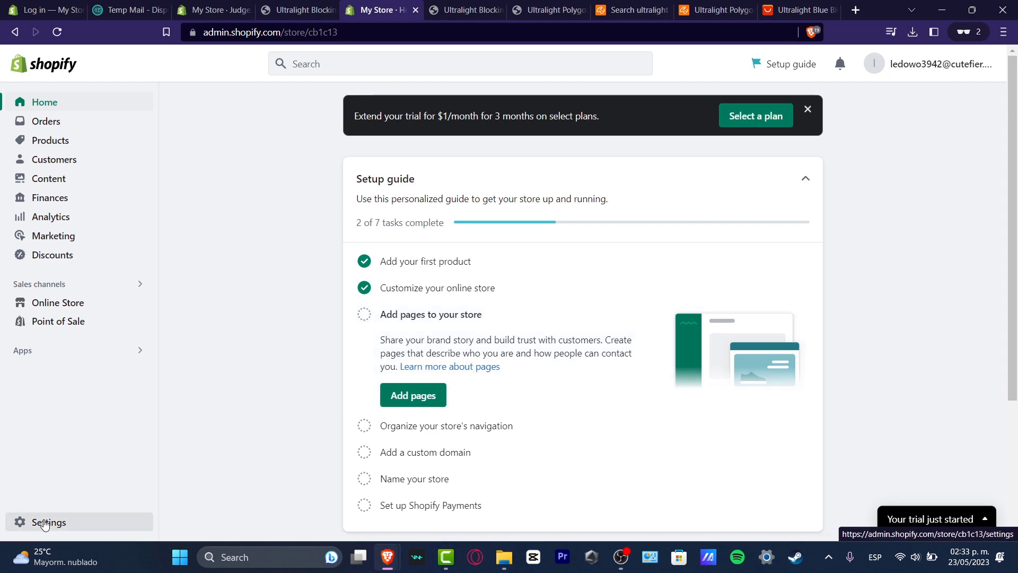
- Copy the cb1c13.myshopify.com domain from Settings > Domains and return to the domains list
{"action": "left_click", "coordinate": [43, 521]}
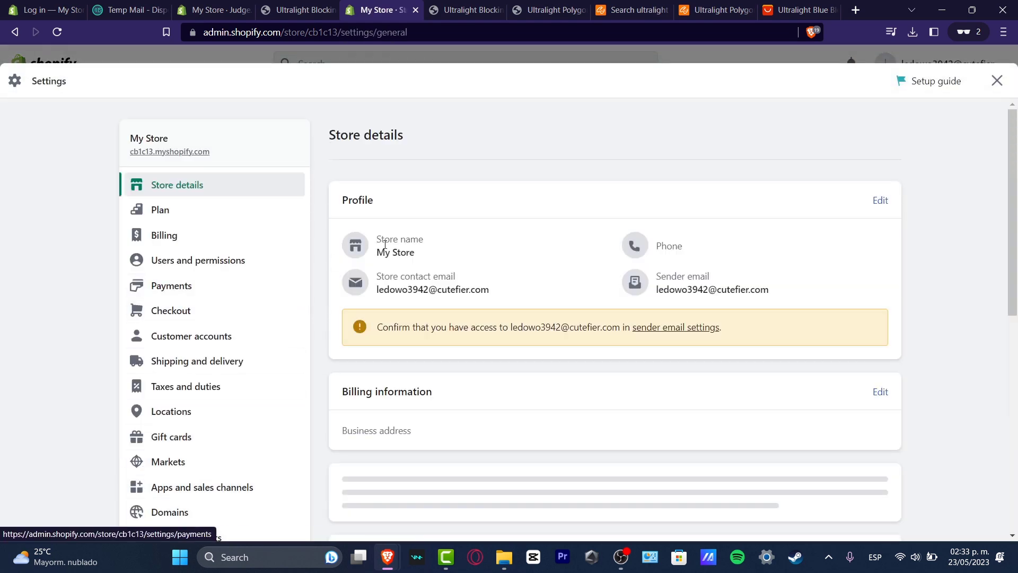
{"action": "scroll", "coordinate": [246, 317], "scroll_direction": "down", "scroll_amount": 3}
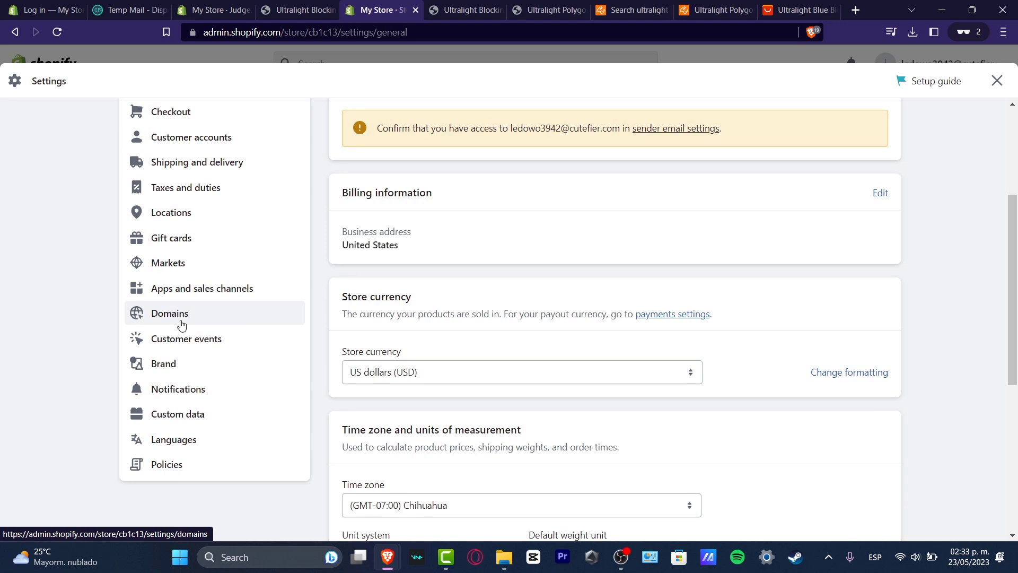
{"action": "left_click", "coordinate": [220, 314]}
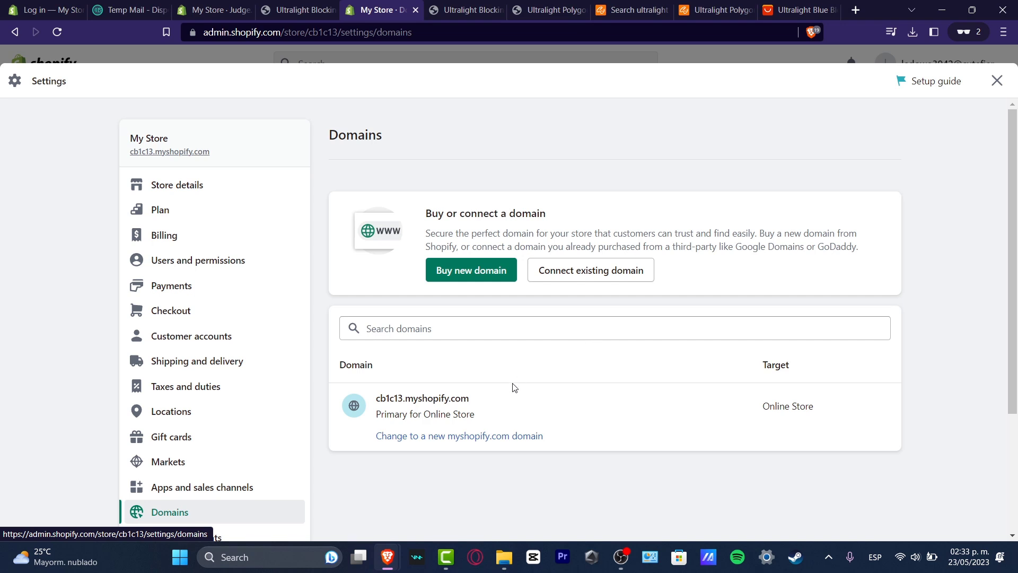
{"action": "left_click_drag", "start_coordinate": [469, 402], "coordinate": [373, 409]}
{"action": "left_click", "coordinate": [374, 410]}
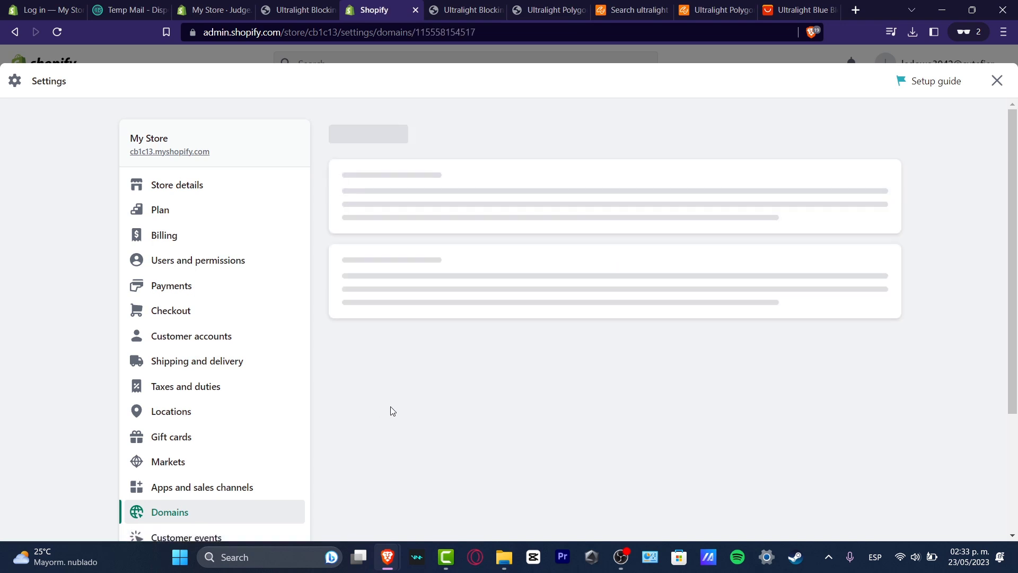
{"action": "left_click_drag", "start_coordinate": [496, 142], "coordinate": [365, 122]}
{"action": "left_click", "coordinate": [341, 134]}
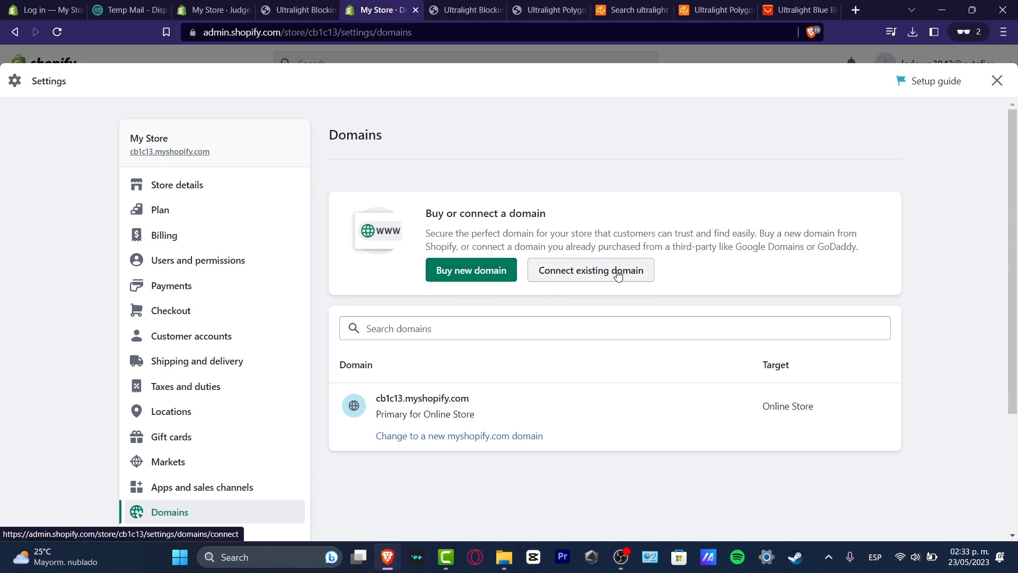
- Load the Namecheap account login page in a new private tab
{"action": "left_click", "coordinate": [854, 10]}
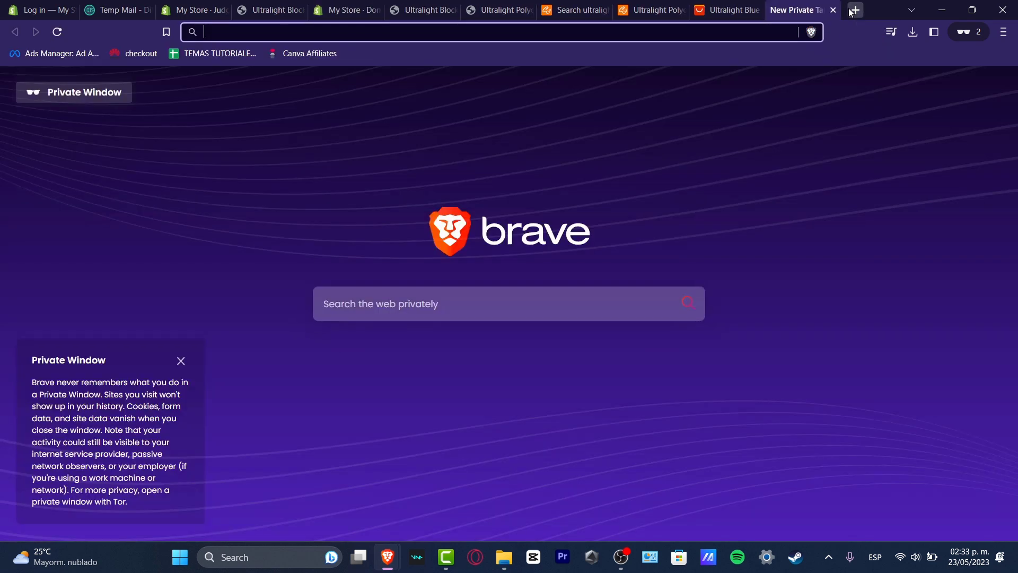
{"action": "type", "text": "na"}
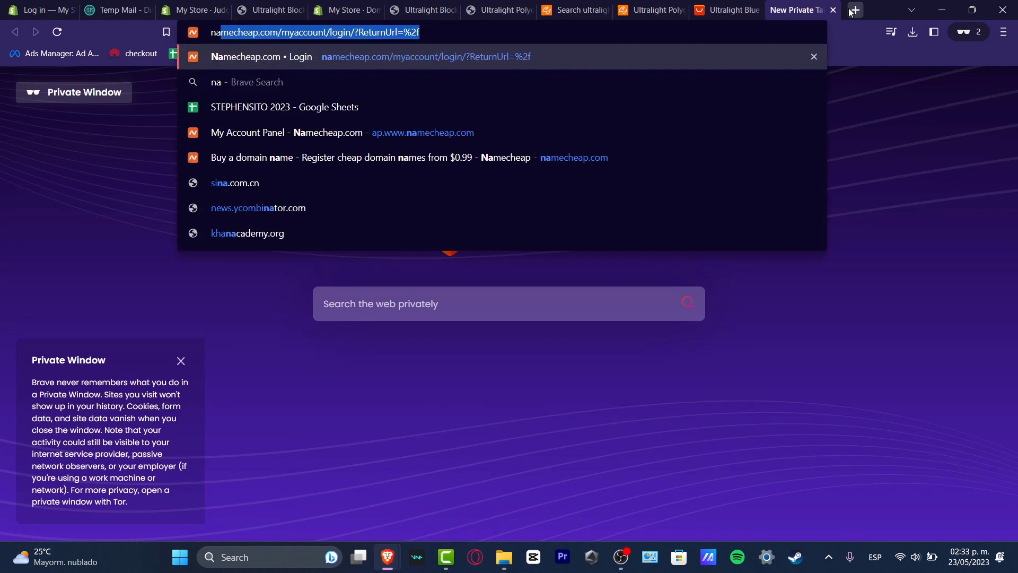
{"action": "key", "text": "Return"}
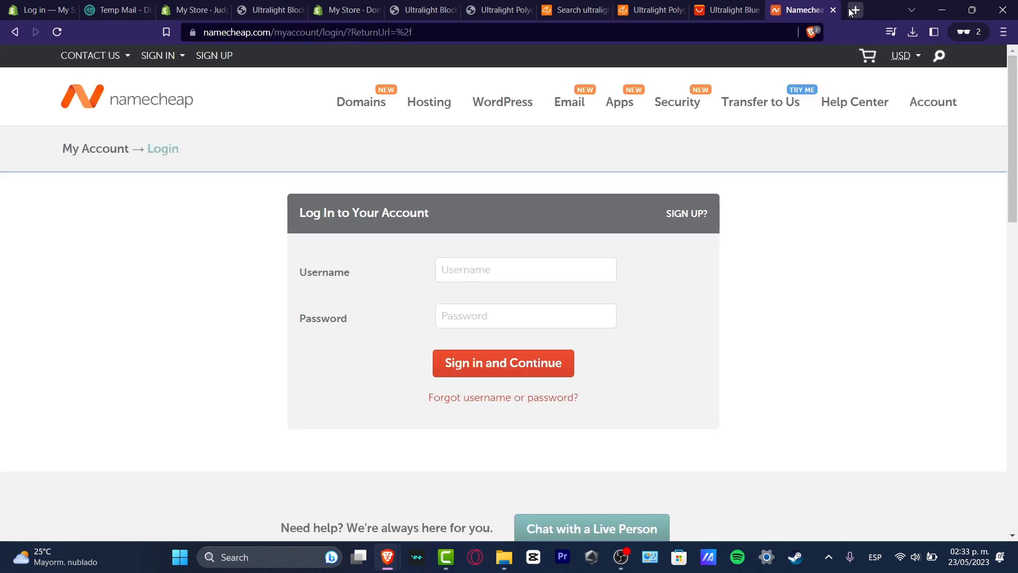
{"action": "mouse_move", "coordinate": [339, 94]}
{"action": "mouse_move", "coordinate": [387, 557]}
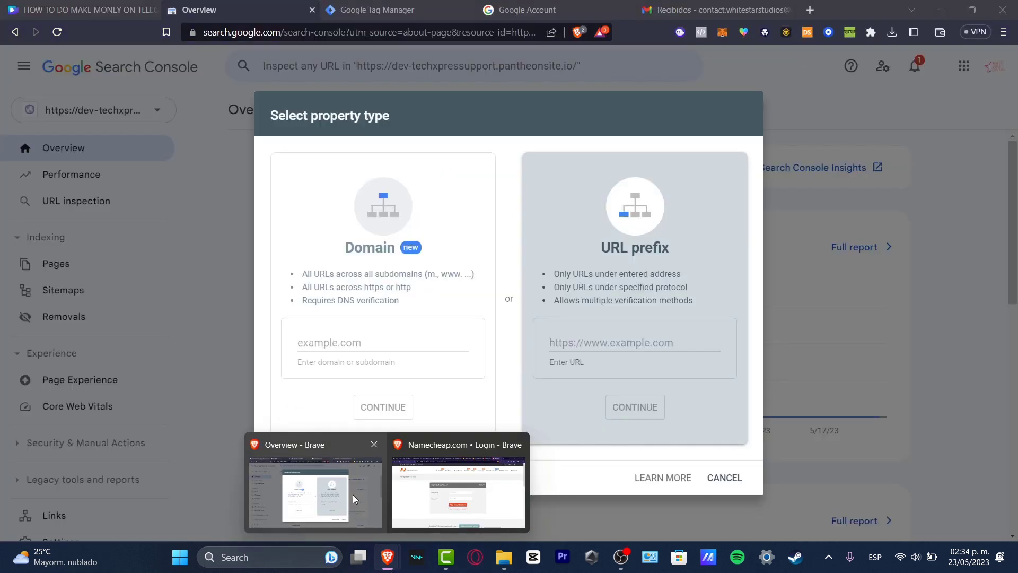
{"action": "left_click", "coordinate": [354, 499]}
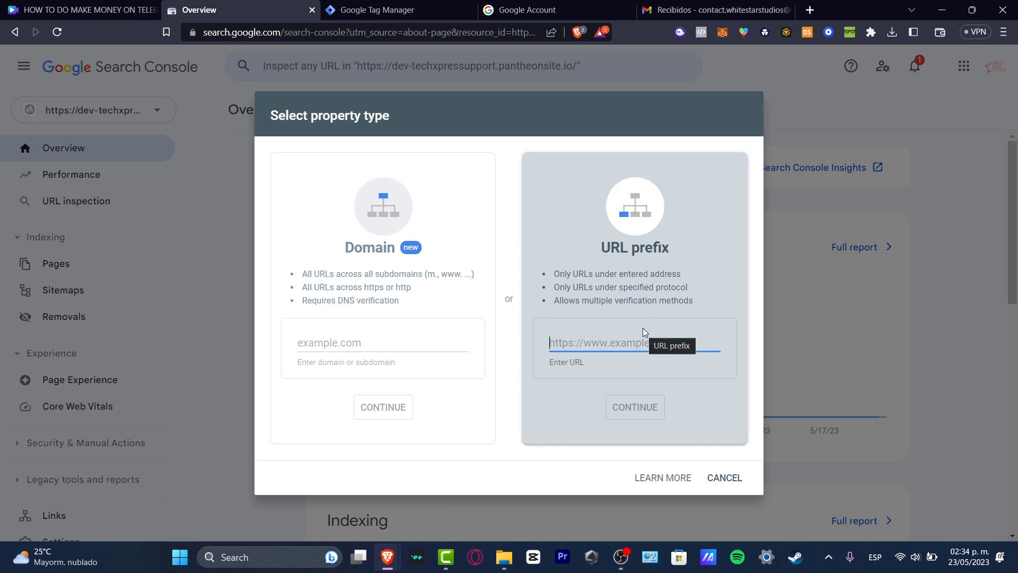
{"action": "type", "text": "Domains cb1c13.myshopify.com"}
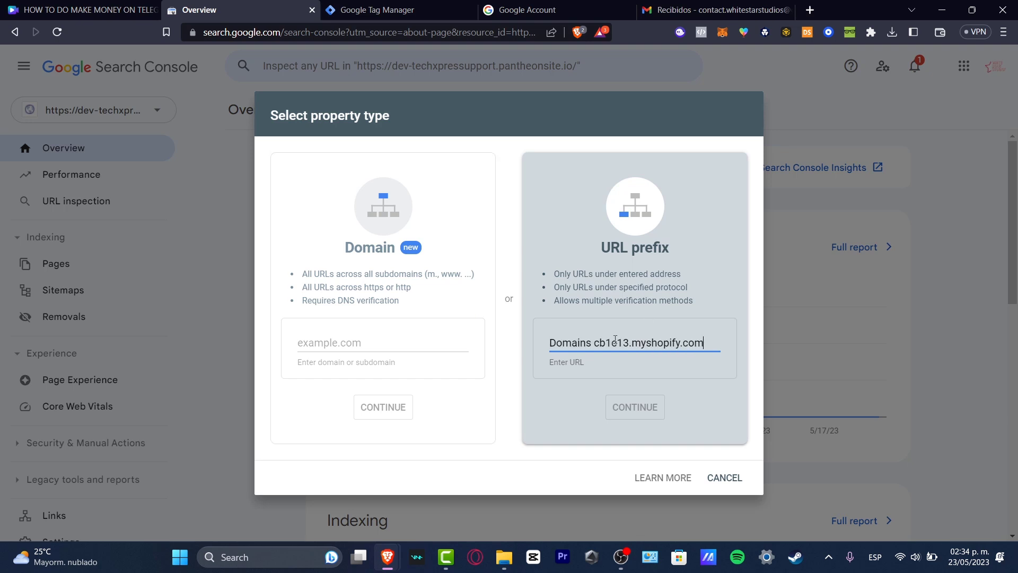
{"action": "left_click_drag", "start_coordinate": [593, 343], "coordinate": [552, 342]}
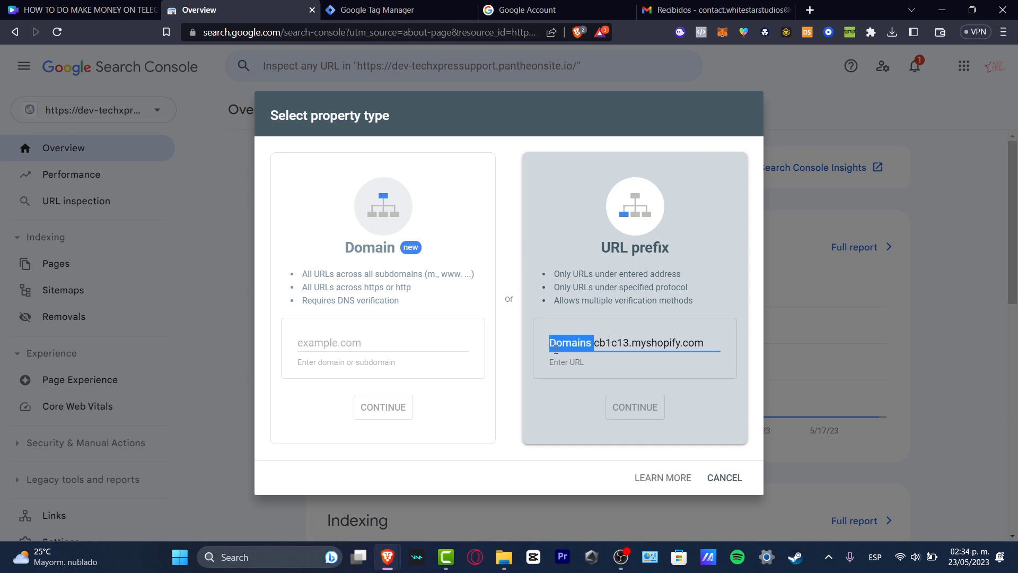
{"action": "key", "text": "BackSpace"}
{"action": "left_click", "coordinate": [661, 406]}
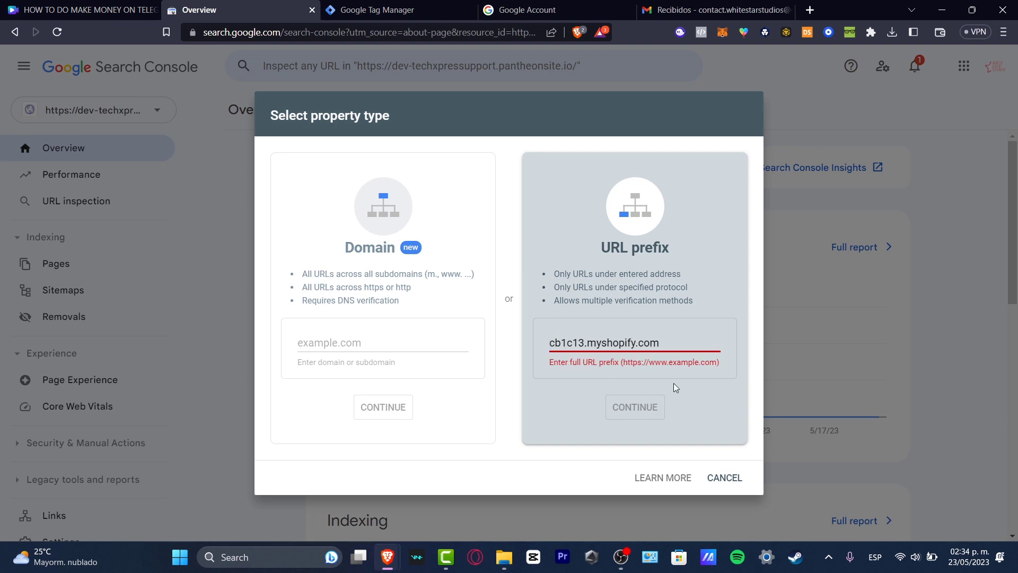
{"action": "left_click", "coordinate": [552, 343]}
{"action": "type", "text": "https://"}
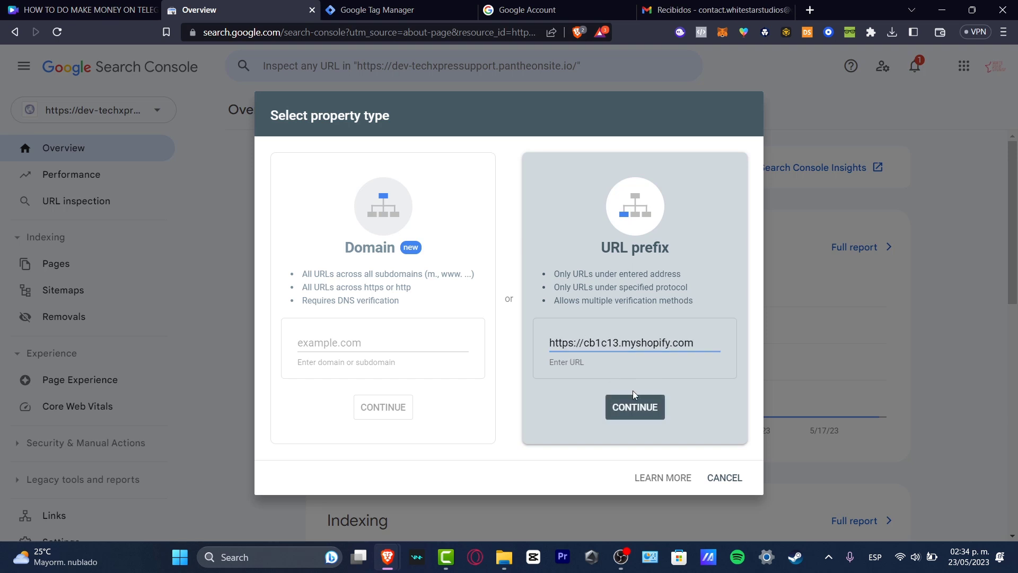
{"action": "left_click", "coordinate": [635, 407]}
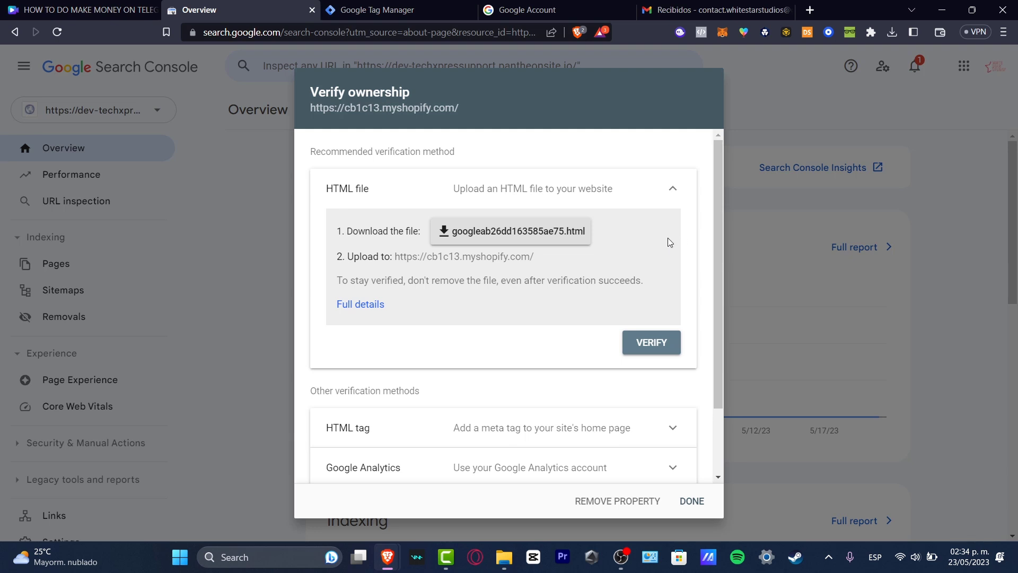
- Review the Verify ownership options, noting the recommended verification method
{"action": "scroll", "coordinate": [661, 238], "scroll_direction": "down", "scroll_amount": 2}
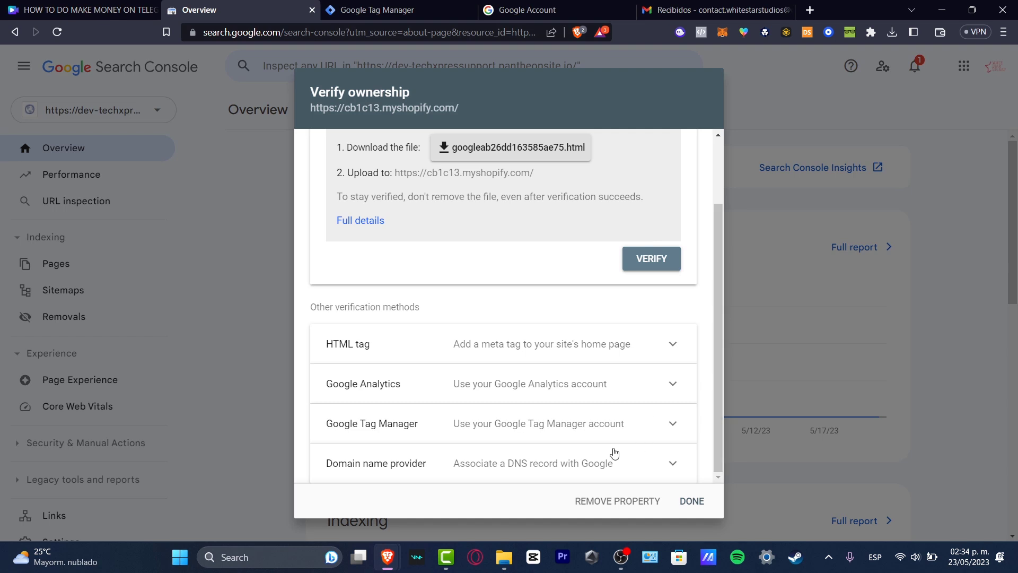
{"action": "scroll", "coordinate": [608, 450], "scroll_direction": "up", "scroll_amount": 2}
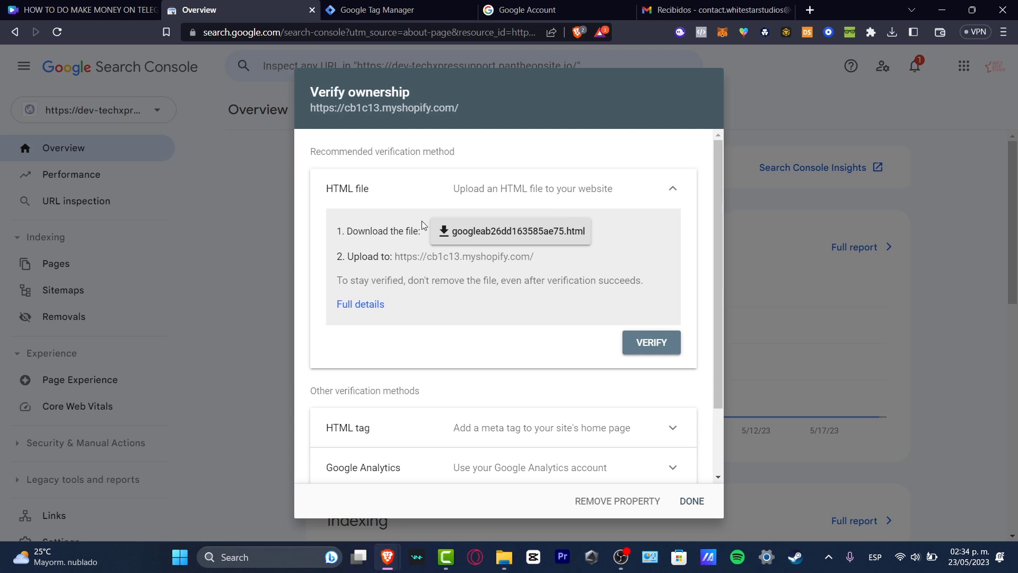
{"action": "left_click_drag", "start_coordinate": [331, 152], "coordinate": [463, 155]}
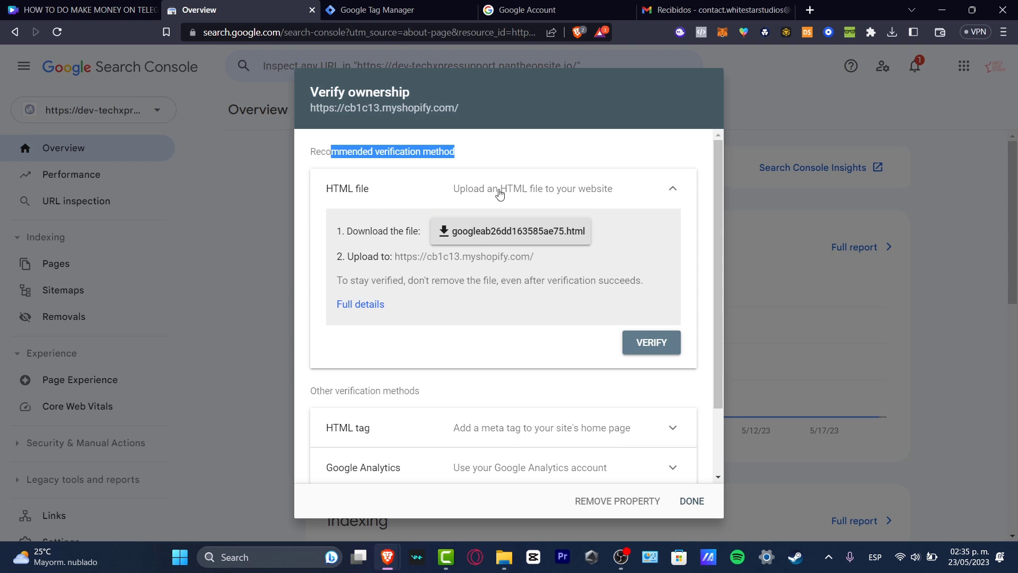
{"action": "scroll", "coordinate": [517, 220], "scroll_direction": "down", "scroll_amount": 2}
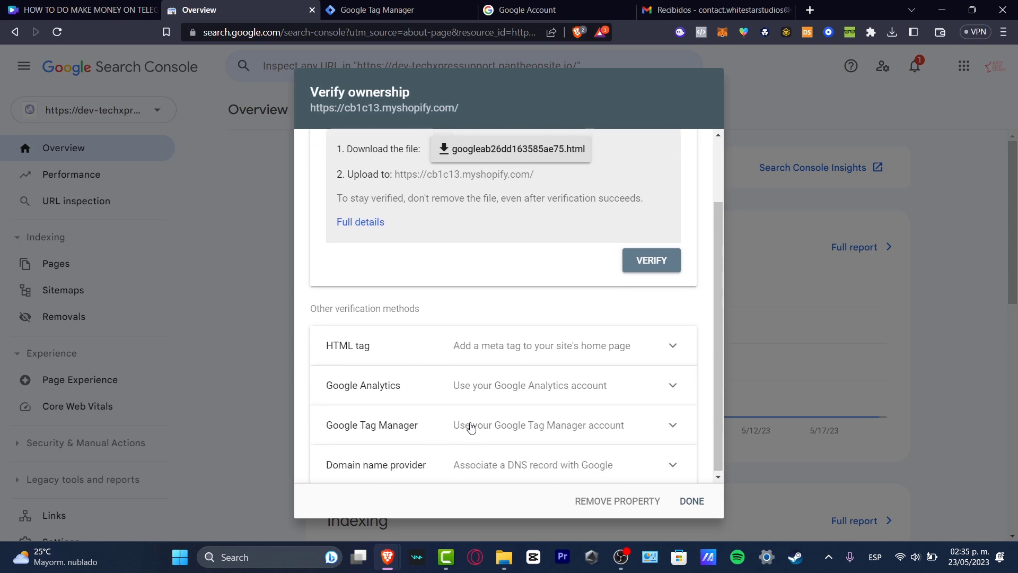
{"action": "scroll", "coordinate": [471, 427], "scroll_direction": "up", "scroll_amount": 2}
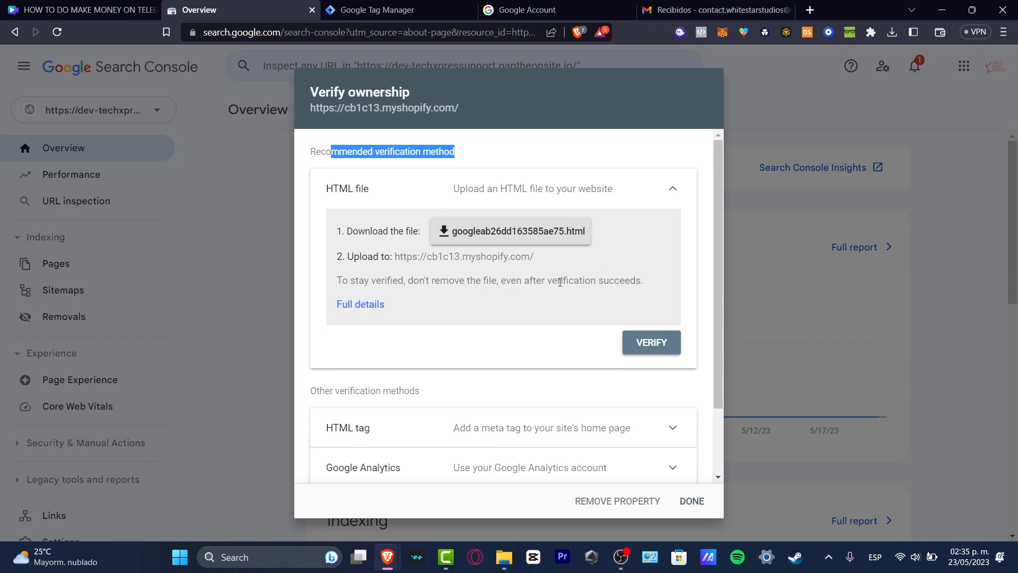
{"action": "scroll", "coordinate": [560, 283], "scroll_direction": "down", "scroll_amount": 2}
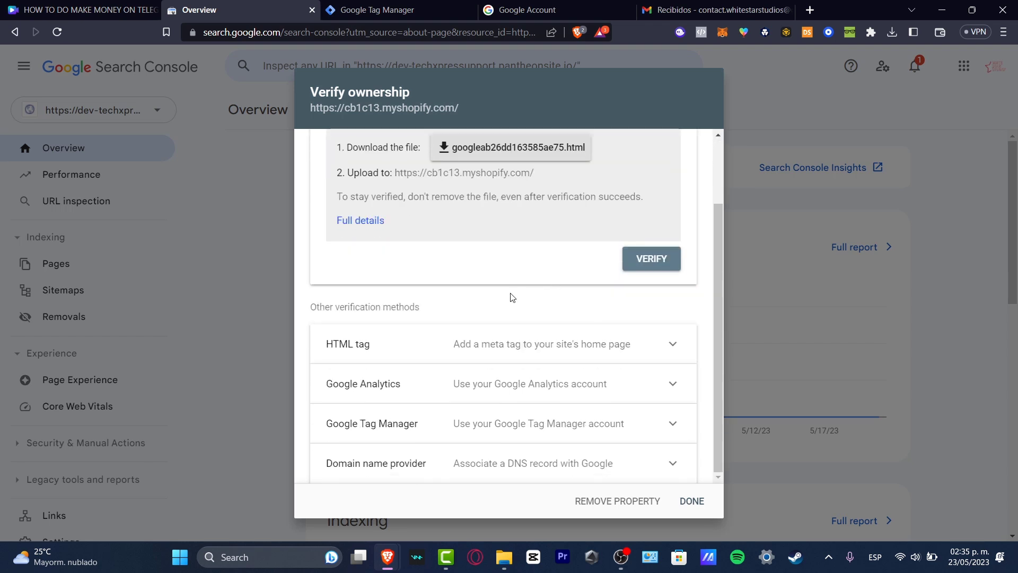
- Expand the HTML tag method and copy its google-site-verification meta tag
{"action": "left_click", "coordinate": [344, 353]}
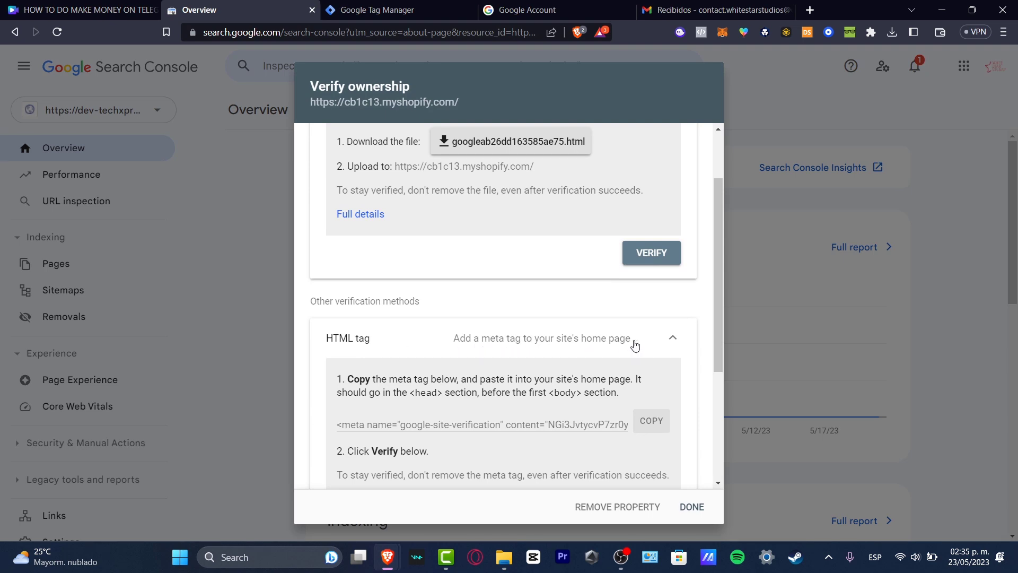
{"action": "scroll", "coordinate": [598, 352], "scroll_direction": "up", "scroll_amount": 2}
{"action": "scroll", "coordinate": [598, 352], "scroll_direction": "down", "scroll_amount": 4}
{"action": "left_click_drag", "start_coordinate": [339, 225], "coordinate": [376, 229]}
{"action": "left_click", "coordinate": [376, 230]}
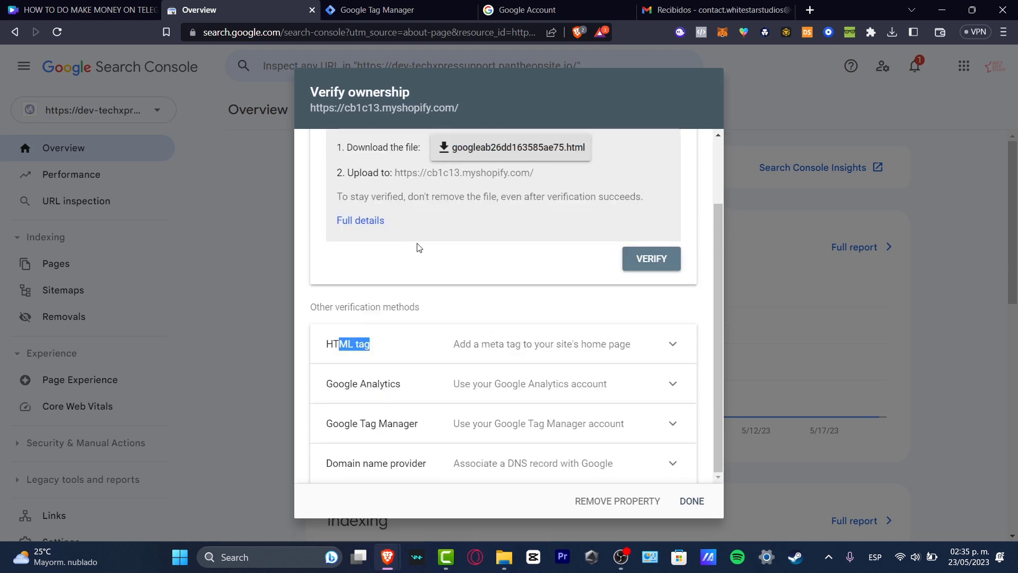
{"action": "left_click", "coordinate": [404, 346]}
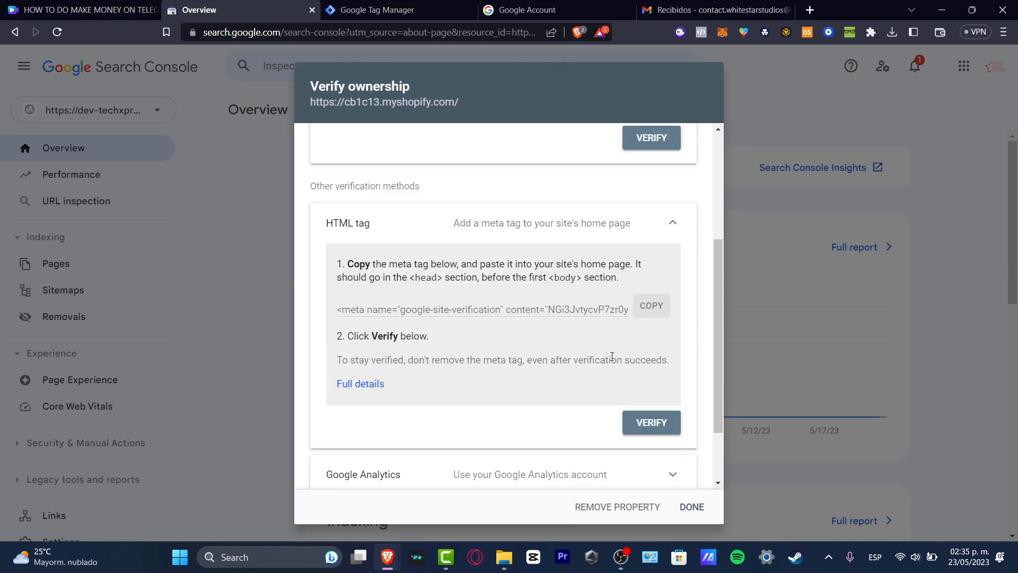
{"action": "left_click", "coordinate": [647, 308]}
- In Shopify's Online Store > Themes, open the Dawn theme's options menu for Edit code
{"action": "left_click", "coordinate": [652, 307]}
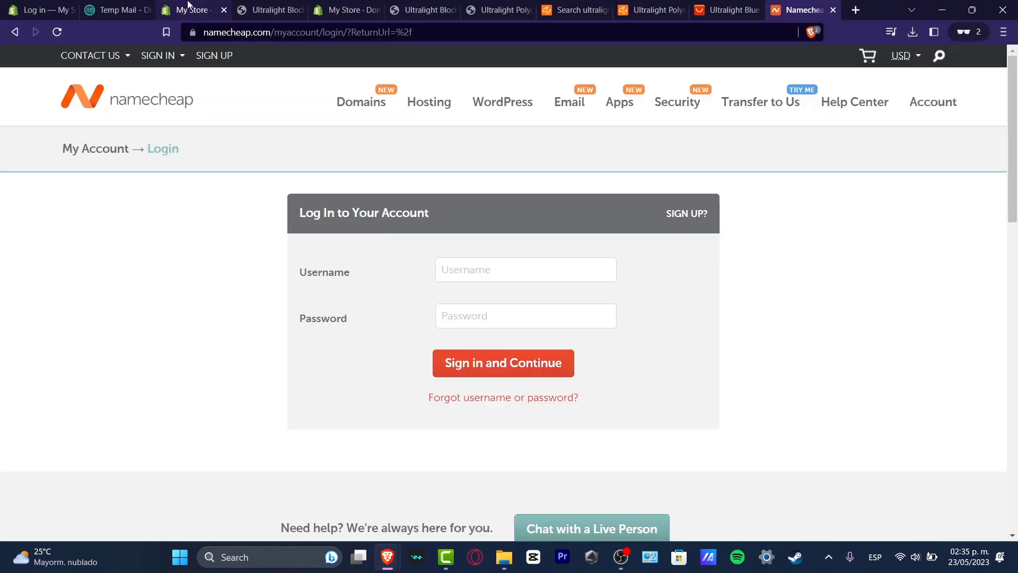
{"action": "left_click", "coordinate": [191, 9]}
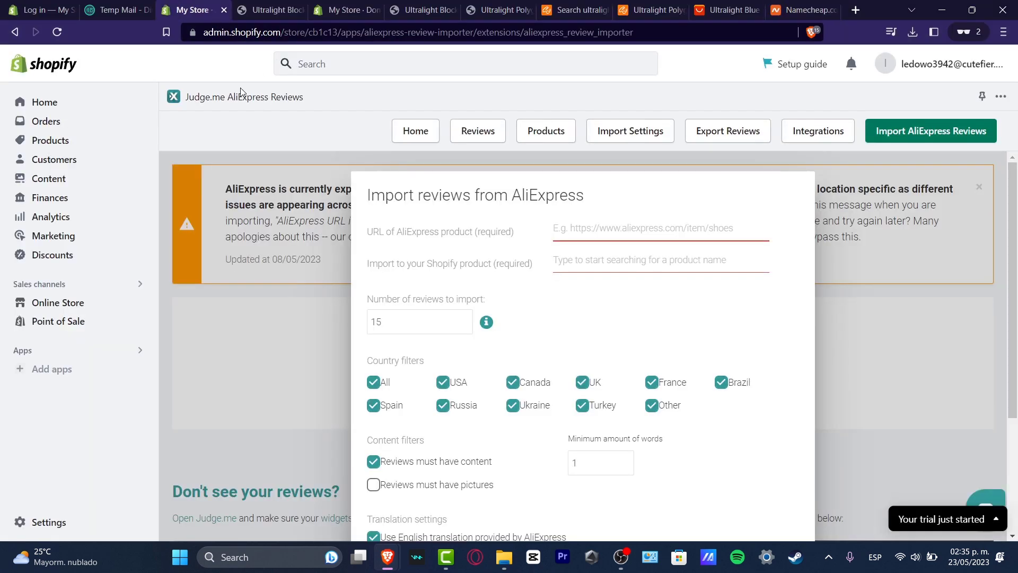
{"action": "left_click", "coordinate": [88, 306]}
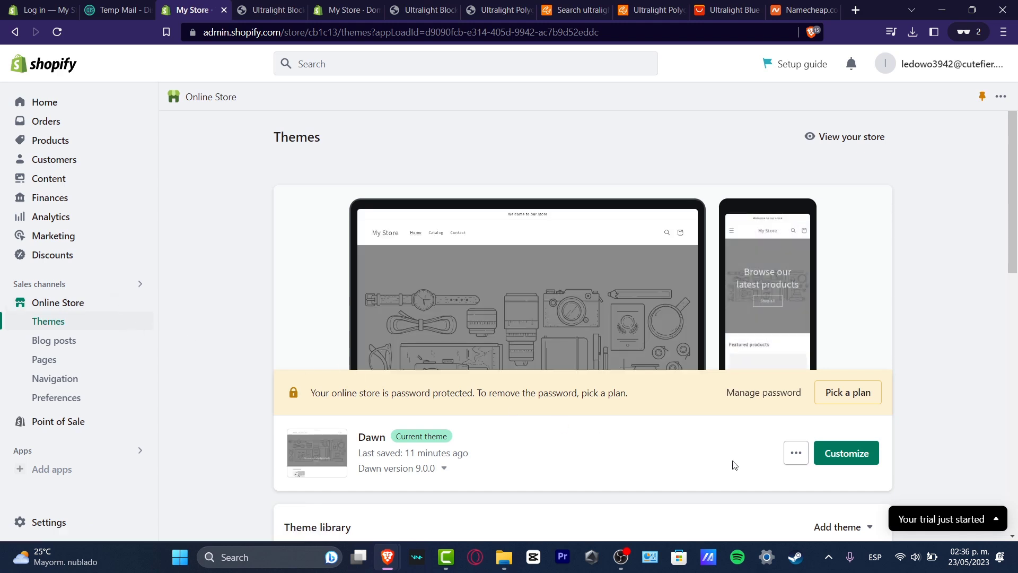
{"action": "left_click", "coordinate": [796, 453]}
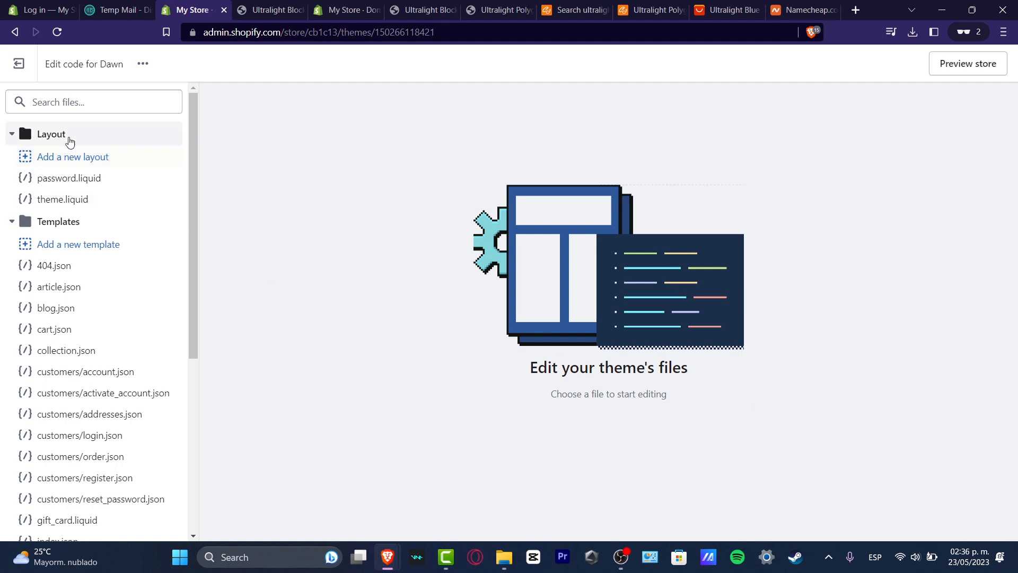
- Open theme.liquid under Layout and search 'head' to find the closing </head> at line 239
{"action": "left_click", "coordinate": [53, 134]}
{"action": "left_click", "coordinate": [53, 134]}
{"action": "left_click", "coordinate": [88, 204]}
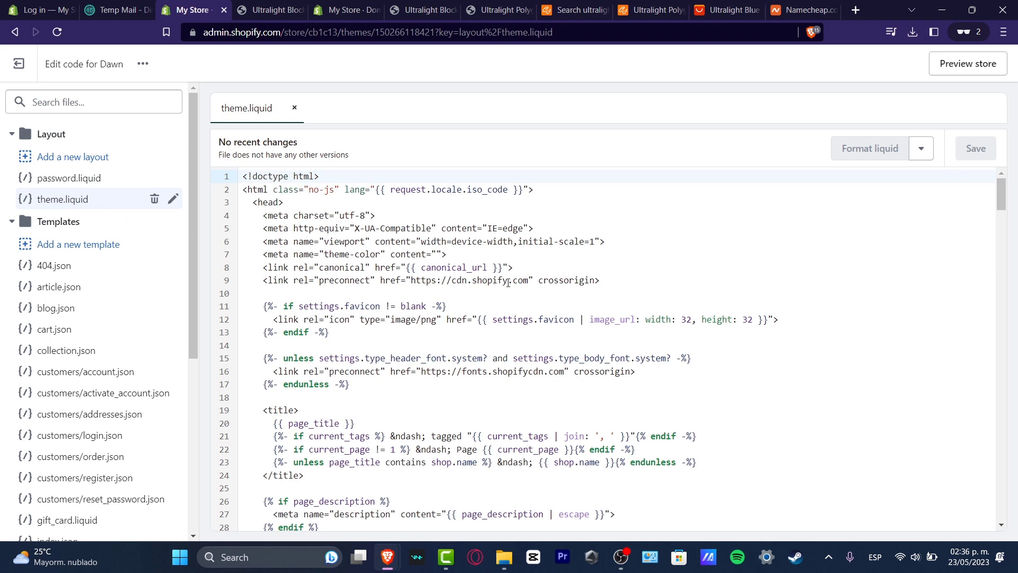
{"action": "key", "text": "ctrl+f"}
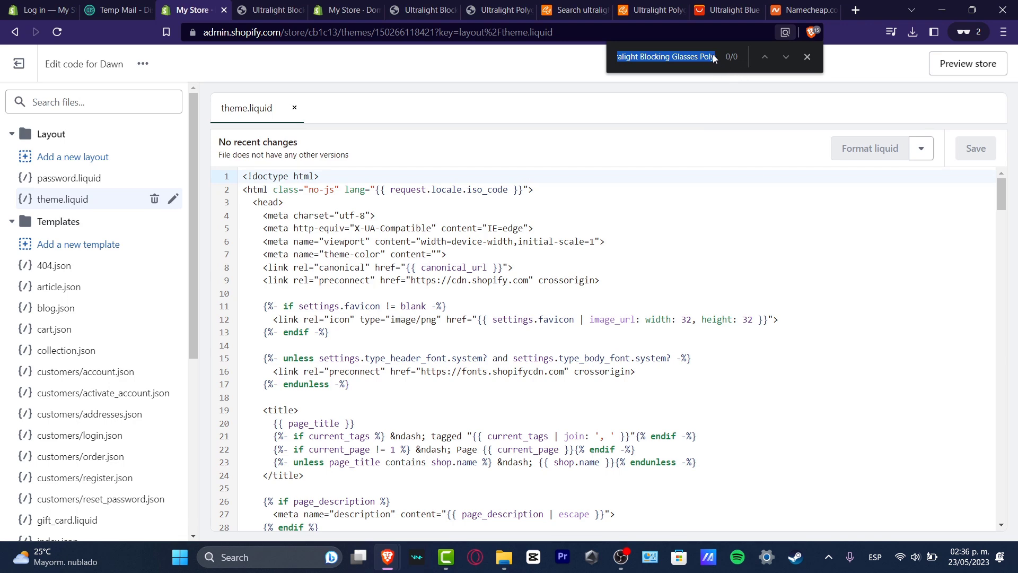
{"action": "type", "text": "<"}
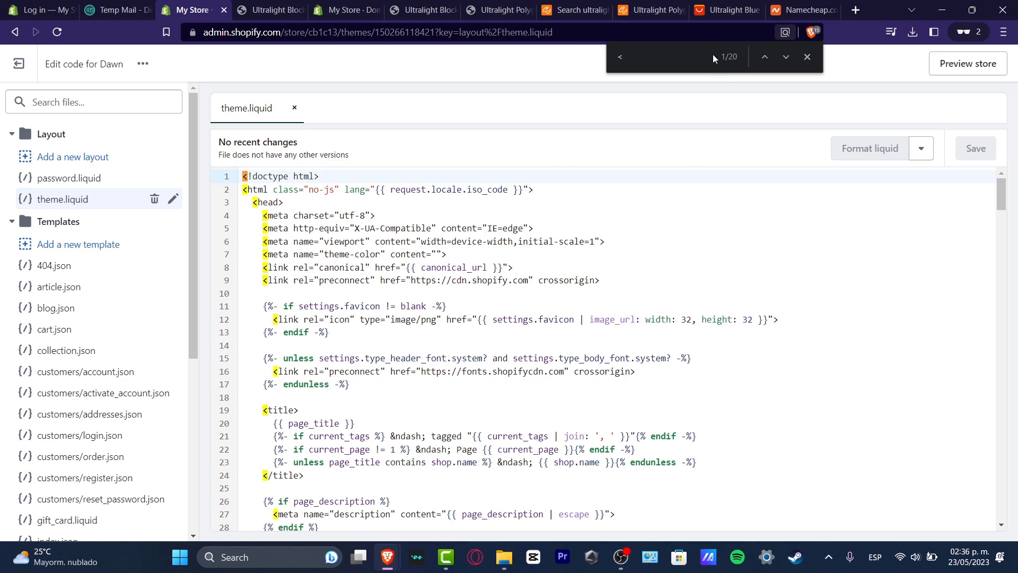
{"action": "key", "text": "BackSpace"}
{"action": "type", "text": "head"}
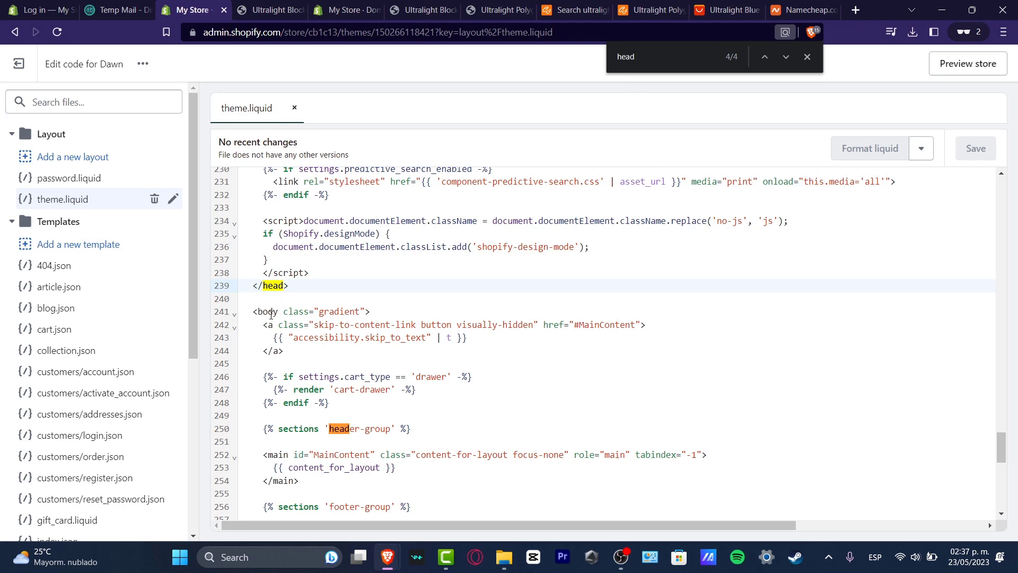
{"action": "mouse_move", "coordinate": [388, 557]}
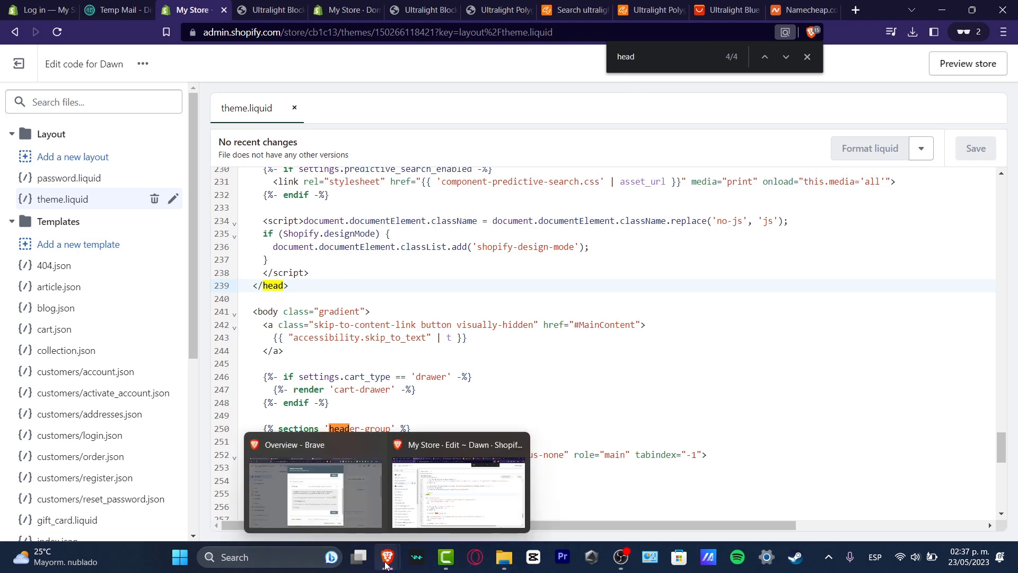
{"action": "mouse_move", "coordinate": [327, 491]}
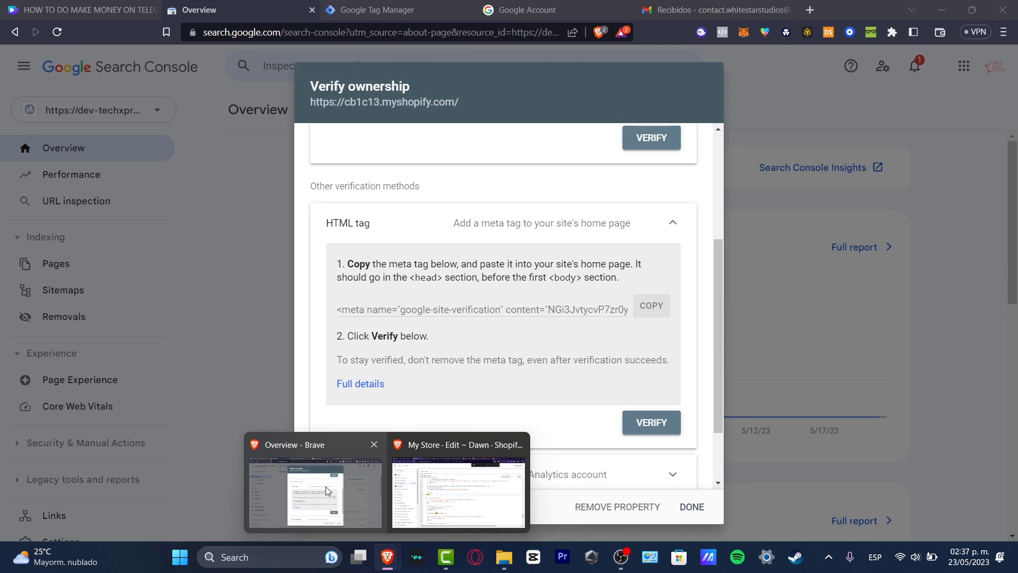
{"action": "left_click", "coordinate": [327, 491]}
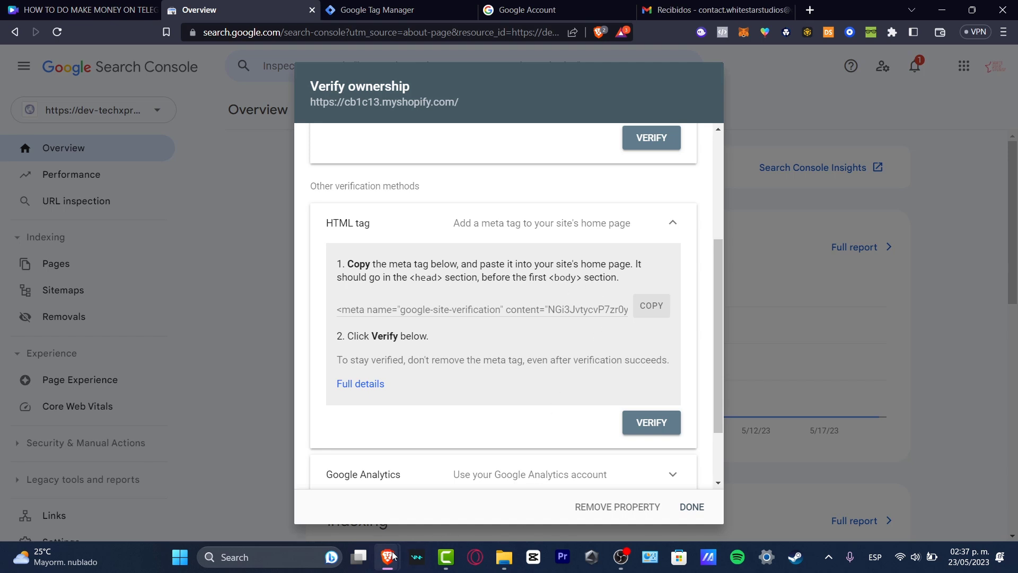
{"action": "mouse_move", "coordinate": [387, 557]}
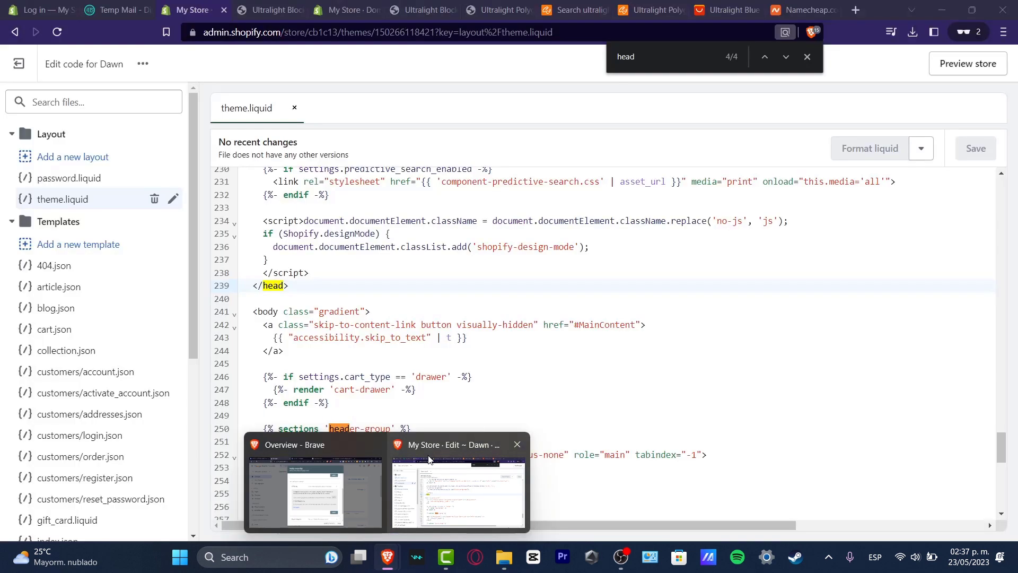
- Paste the google-site-verification meta tag on line 240 after </head> and save theme.liquid
{"action": "left_click", "coordinate": [428, 458]}
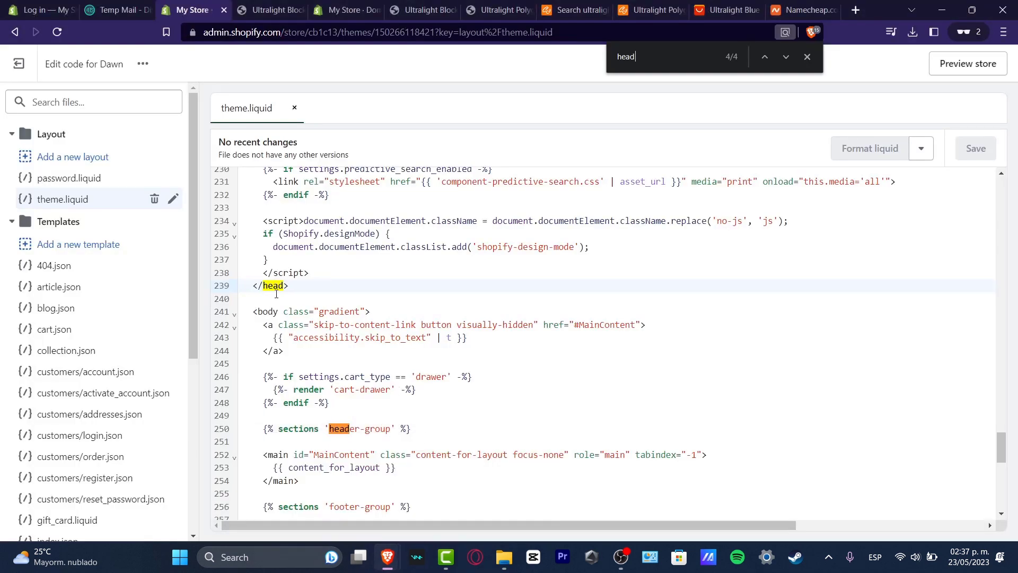
{"action": "triple_click", "coordinate": [309, 286]}
{"action": "left_click", "coordinate": [284, 300]}
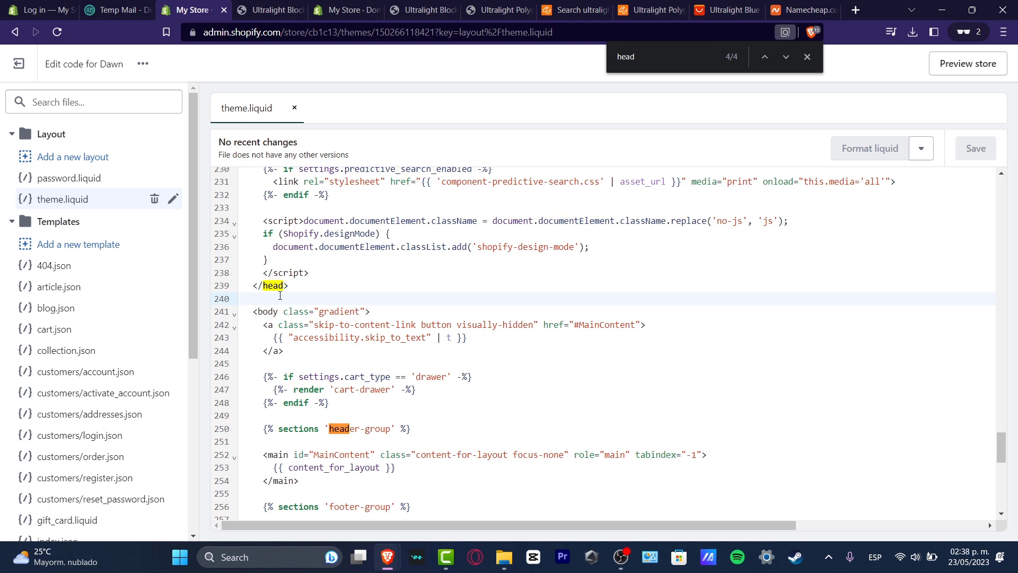
{"action": "key", "text": "ctrl+v"}
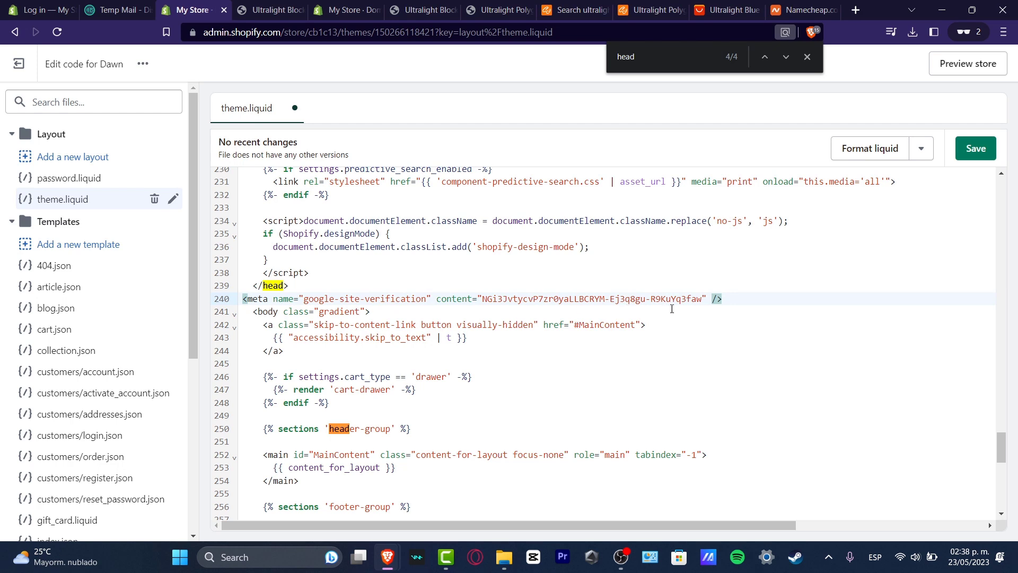
{"action": "left_click", "coordinate": [977, 151]}
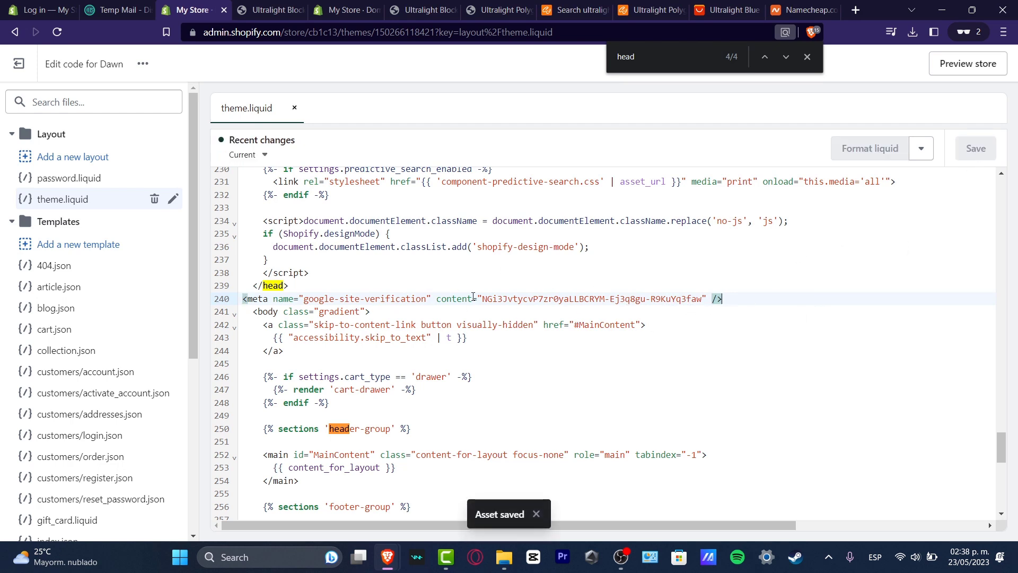
- Try the HTML meta tag verification, then review the site verification, Tag Manager and meta tag help pages
{"action": "mouse_move", "coordinate": [387, 556]}
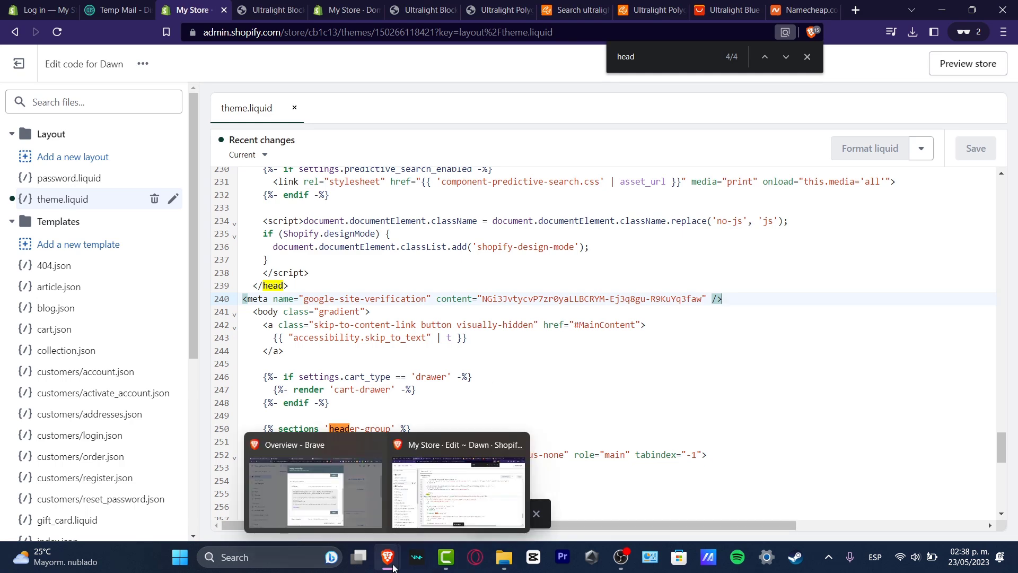
{"action": "left_click", "coordinate": [324, 485]}
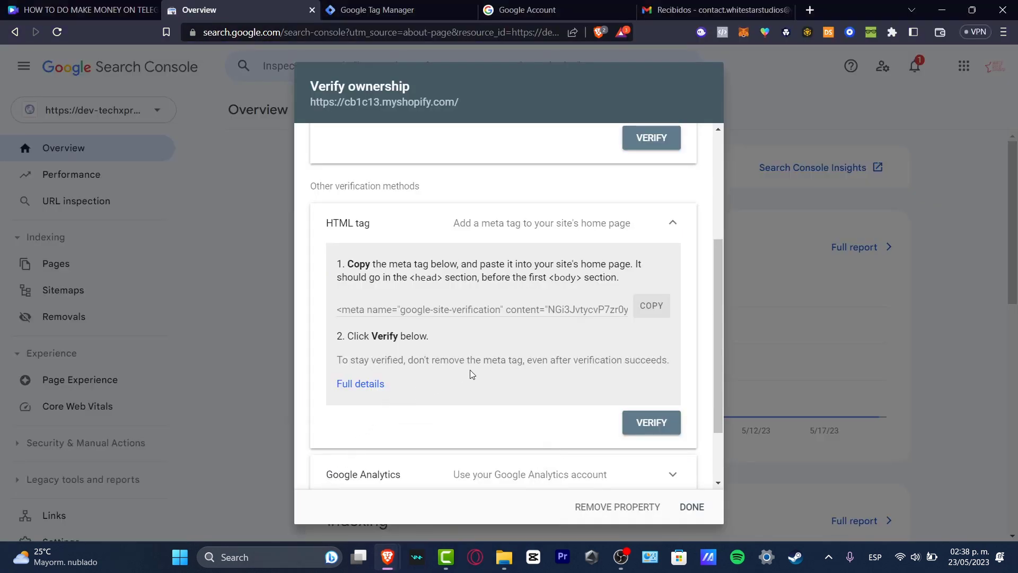
{"action": "left_click", "coordinate": [657, 421]}
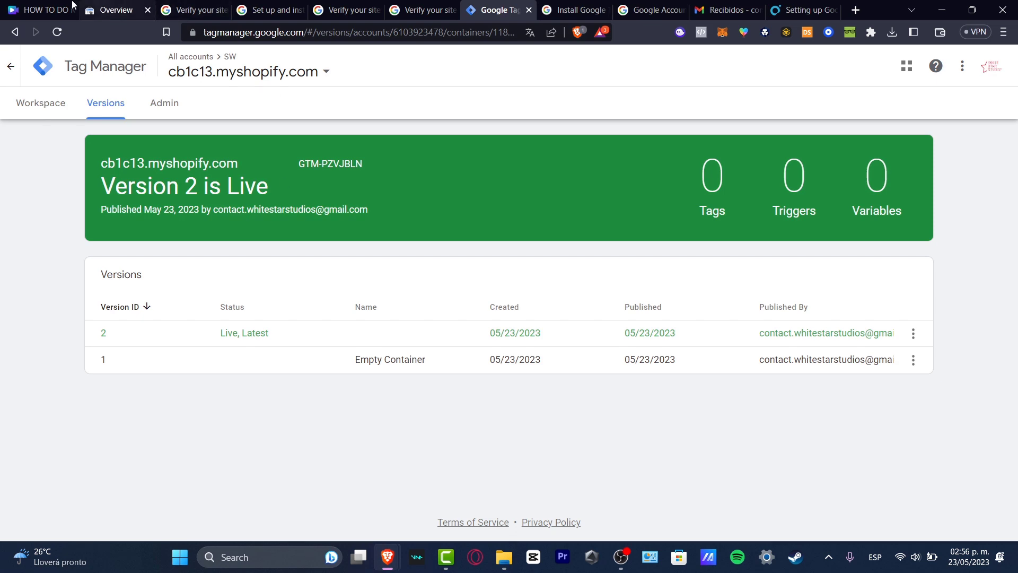
{"action": "left_click", "coordinate": [195, 9]}
{"action": "left_click", "coordinate": [249, 4]}
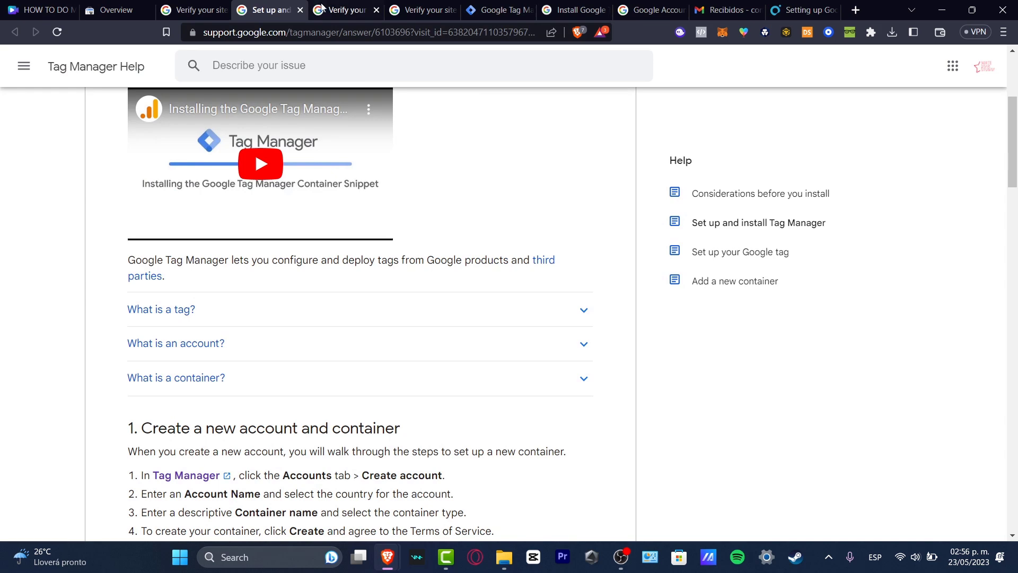
{"action": "left_click", "coordinate": [345, 9]}
{"action": "left_click", "coordinate": [139, 4]}
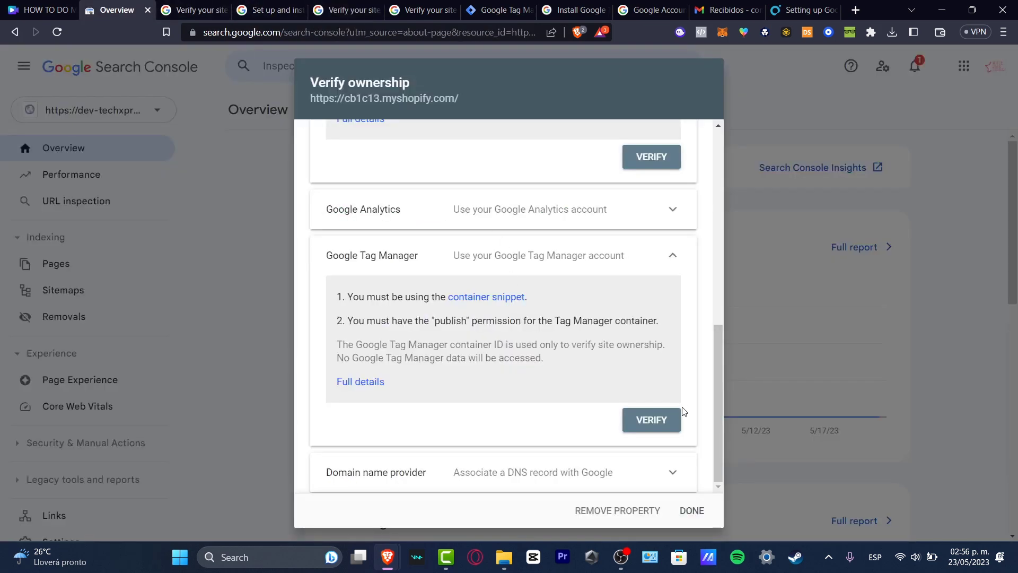
- Expand the Google Tag Manager method and run VERIFY for cb1c13.myshopify.com
{"action": "scroll", "coordinate": [566, 393], "scroll_direction": "up", "scroll_amount": 10}
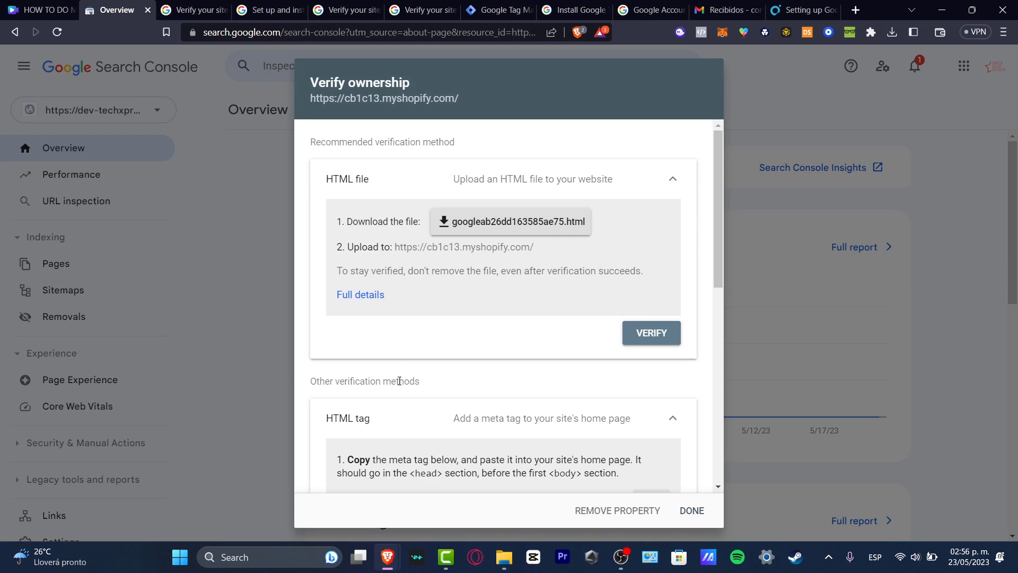
{"action": "scroll", "coordinate": [418, 412], "scroll_direction": "down", "scroll_amount": 10}
{"action": "left_click", "coordinate": [393, 281]}
{"action": "left_click", "coordinate": [394, 281]}
{"action": "left_click", "coordinate": [435, 326]}
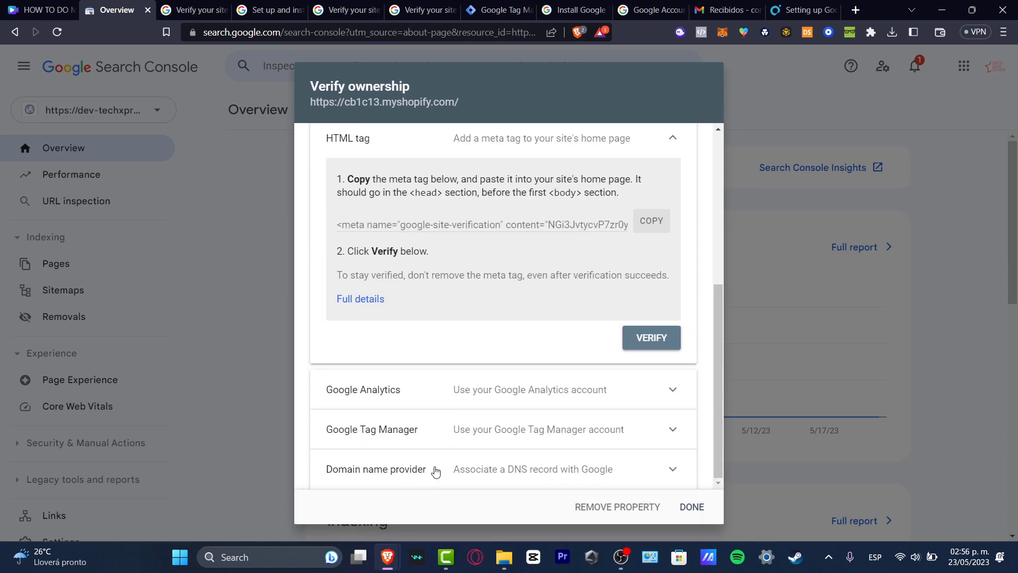
{"action": "scroll", "coordinate": [435, 294], "scroll_direction": "up", "scroll_amount": 1}
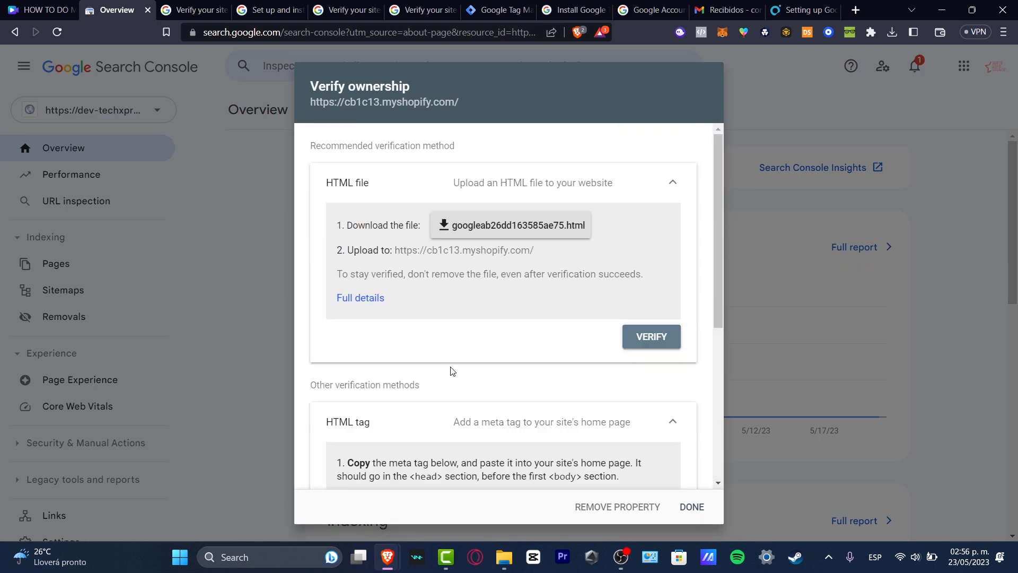
{"action": "scroll", "coordinate": [488, 434], "scroll_direction": "down", "scroll_amount": 2}
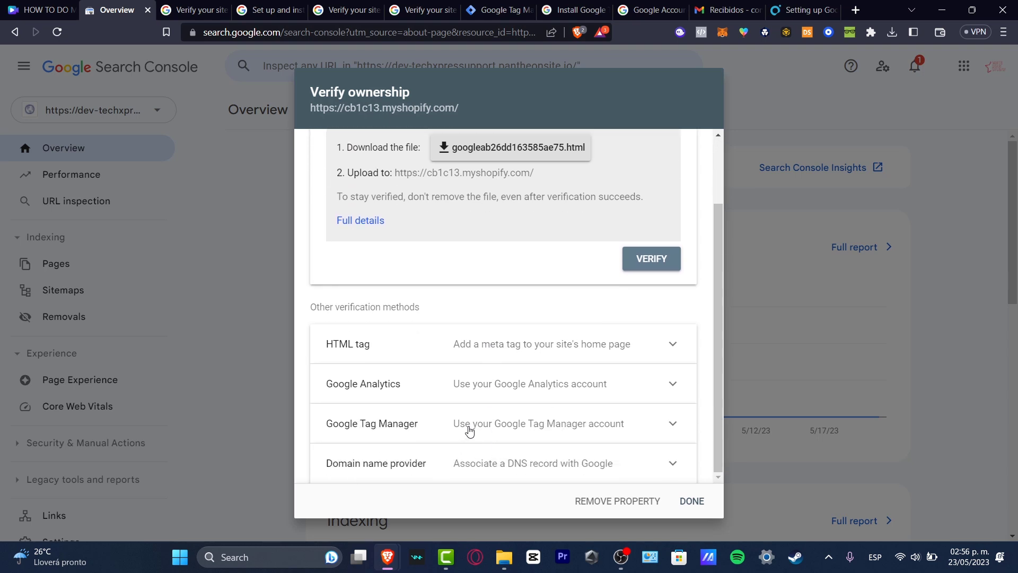
{"action": "left_click", "coordinate": [430, 425]}
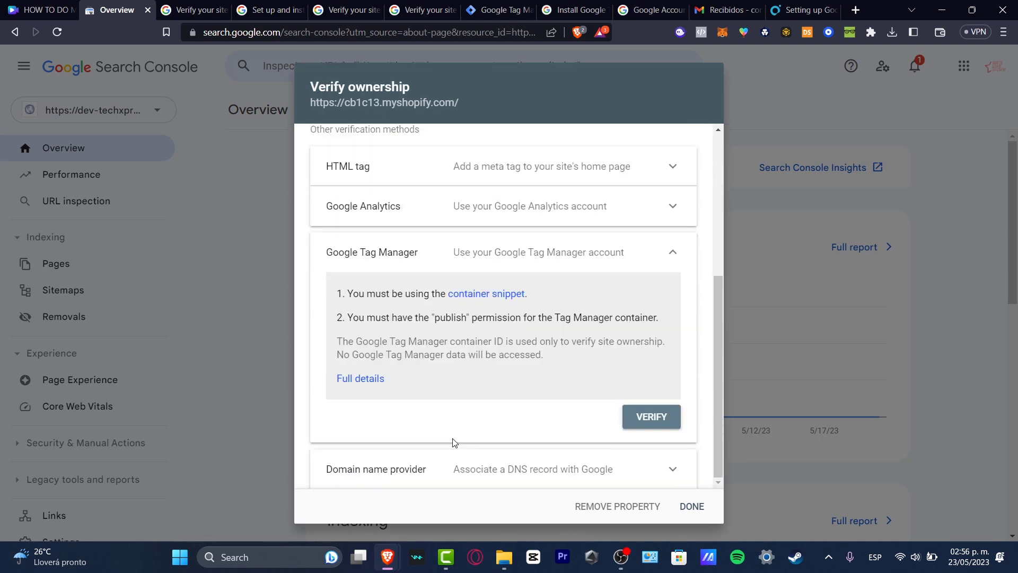
{"action": "left_click", "coordinate": [650, 417]}
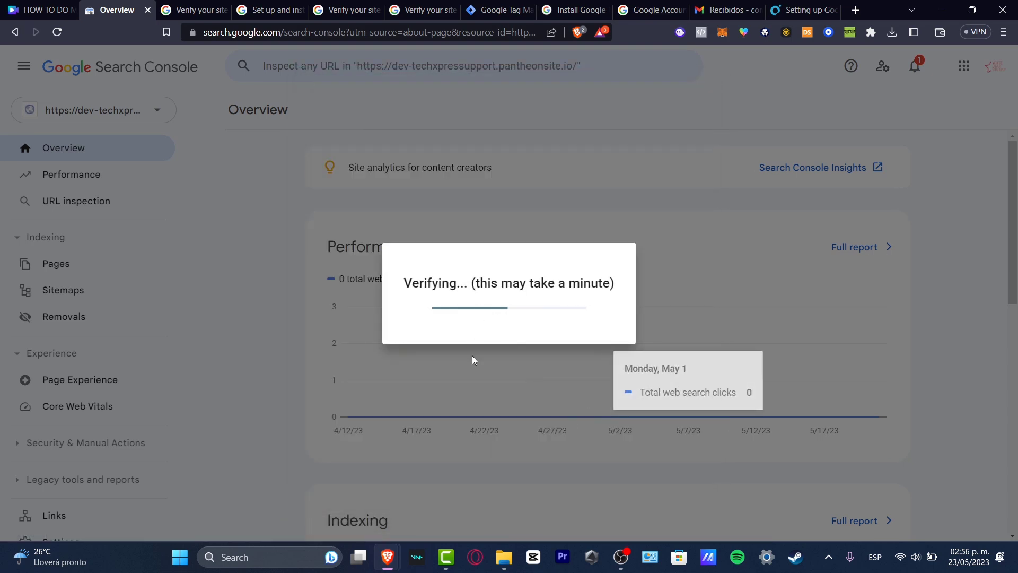
- Abandon a draft new Tag Manager account and open the cb1c13.myshopify.com container (GTM-PZVJBLN) instead
{"action": "left_click", "coordinate": [498, 9]}
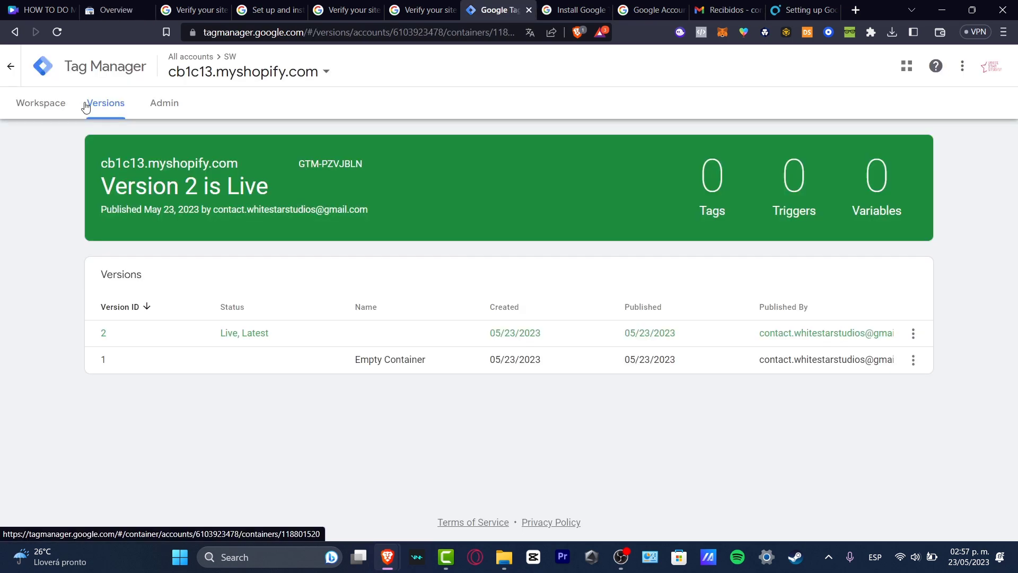
{"action": "left_click", "coordinate": [17, 71]}
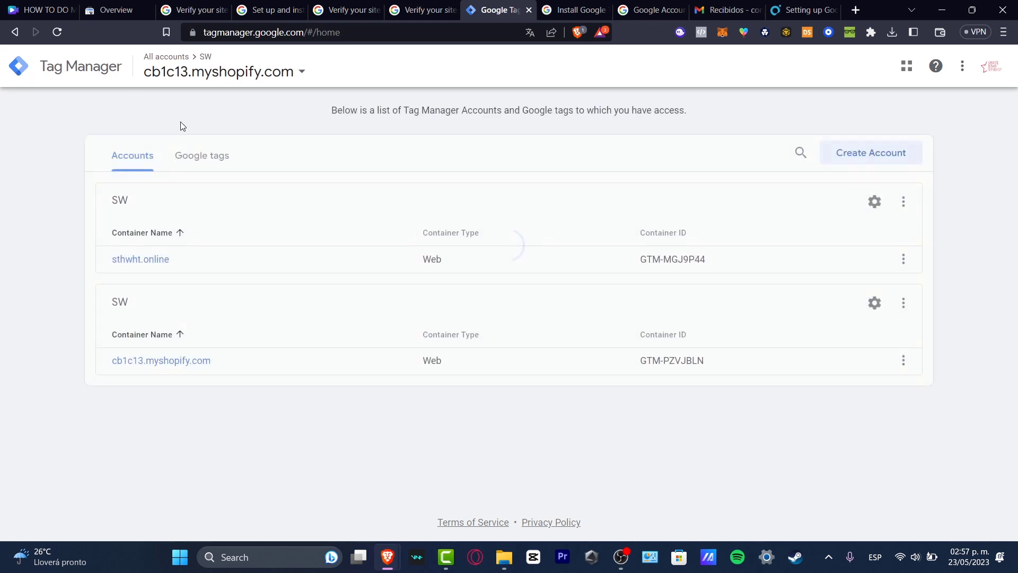
{"action": "left_click", "coordinate": [889, 164]}
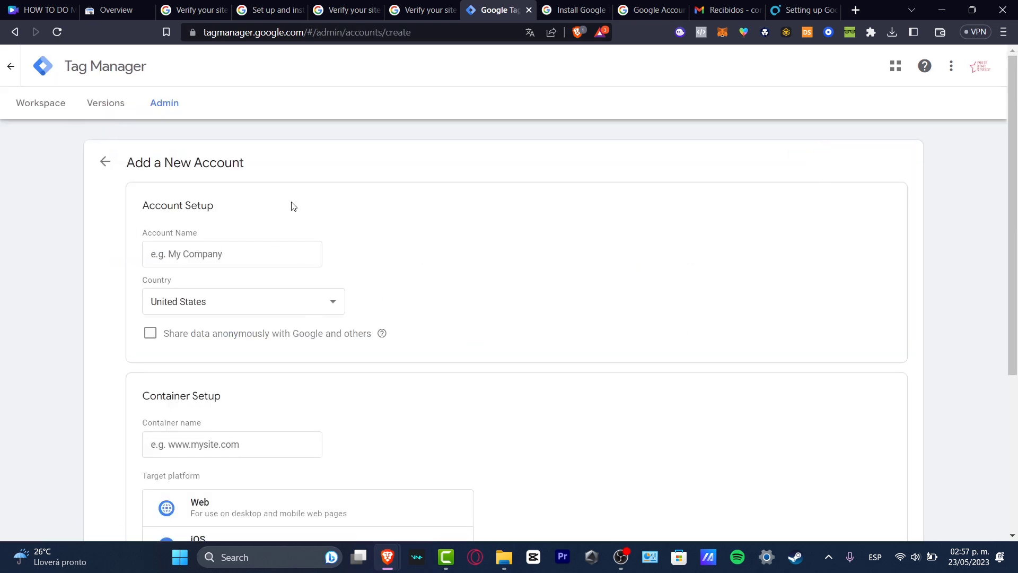
{"action": "left_click", "coordinate": [222, 248]}
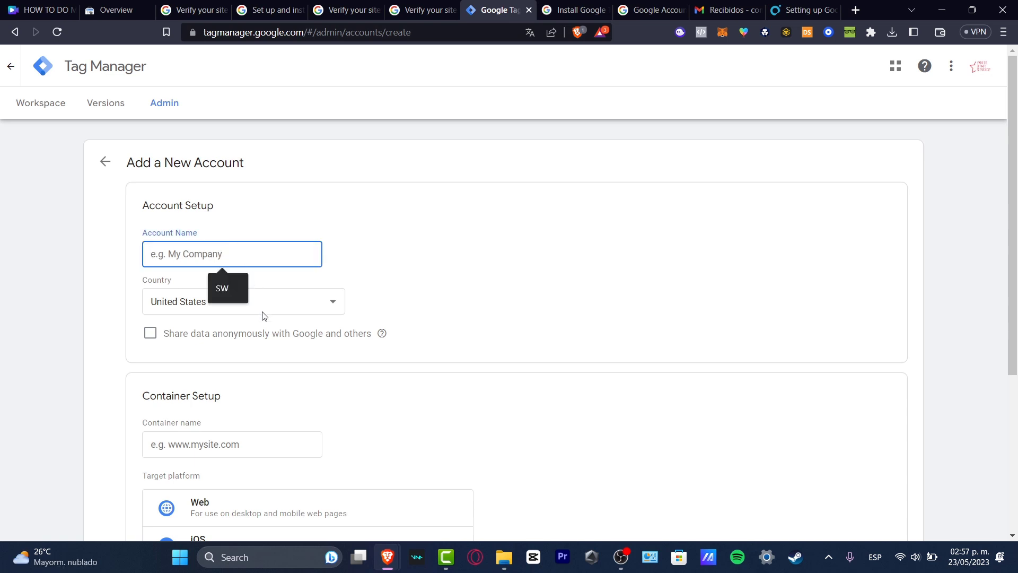
{"action": "scroll", "coordinate": [268, 331], "scroll_direction": "down", "scroll_amount": 4}
{"action": "left_click", "coordinate": [210, 252]}
{"action": "scroll", "coordinate": [438, 390], "scroll_direction": "down", "scroll_amount": 1}
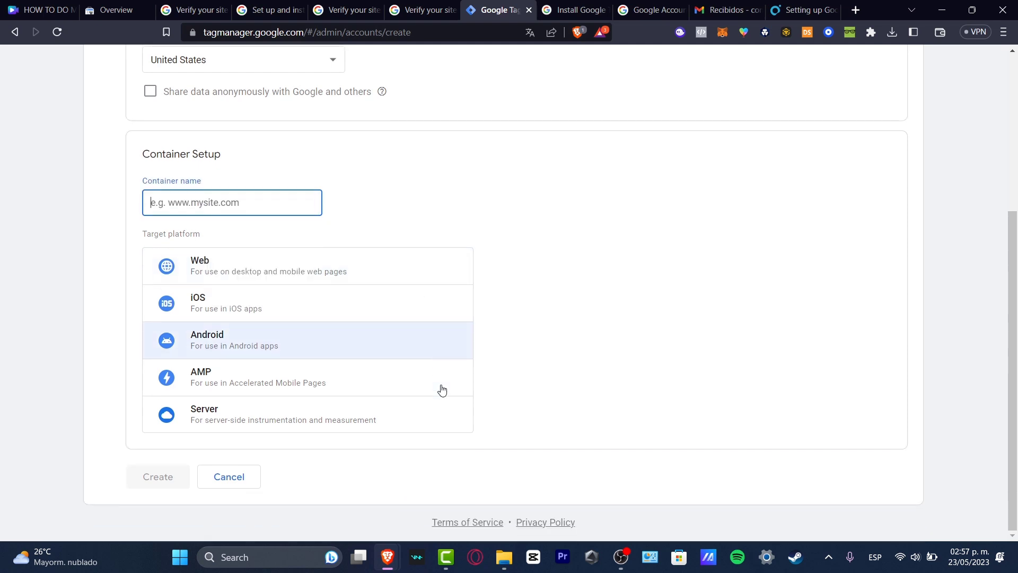
{"action": "scroll", "coordinate": [557, 218], "scroll_direction": "up", "scroll_amount": 5}
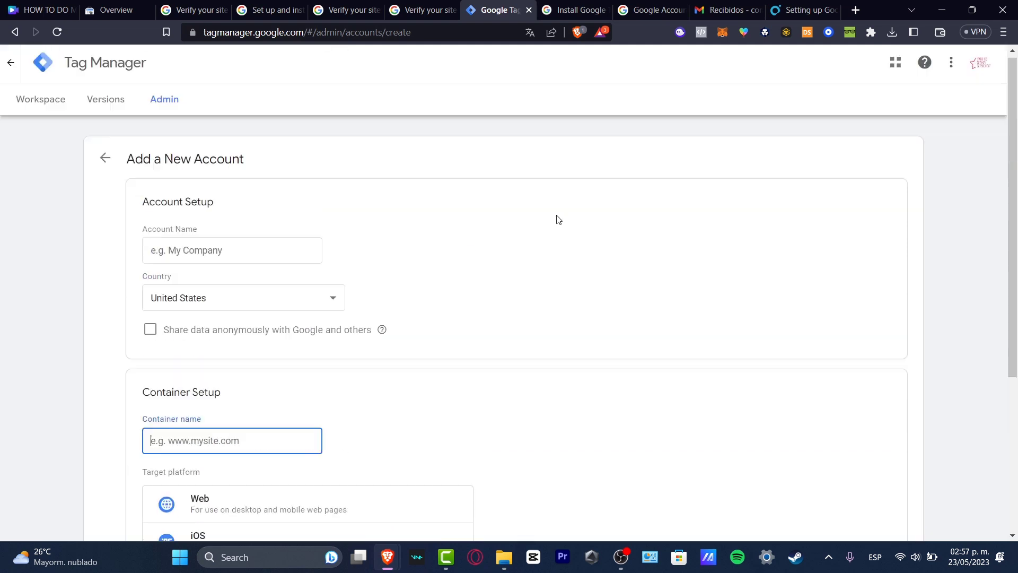
{"action": "left_click", "coordinate": [44, 104]}
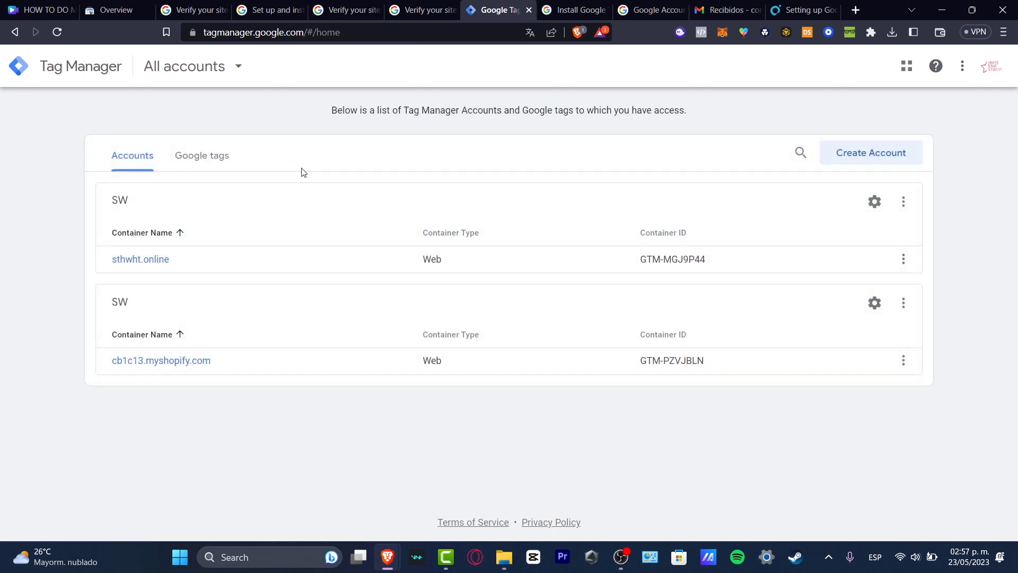
{"action": "left_click", "coordinate": [185, 365]}
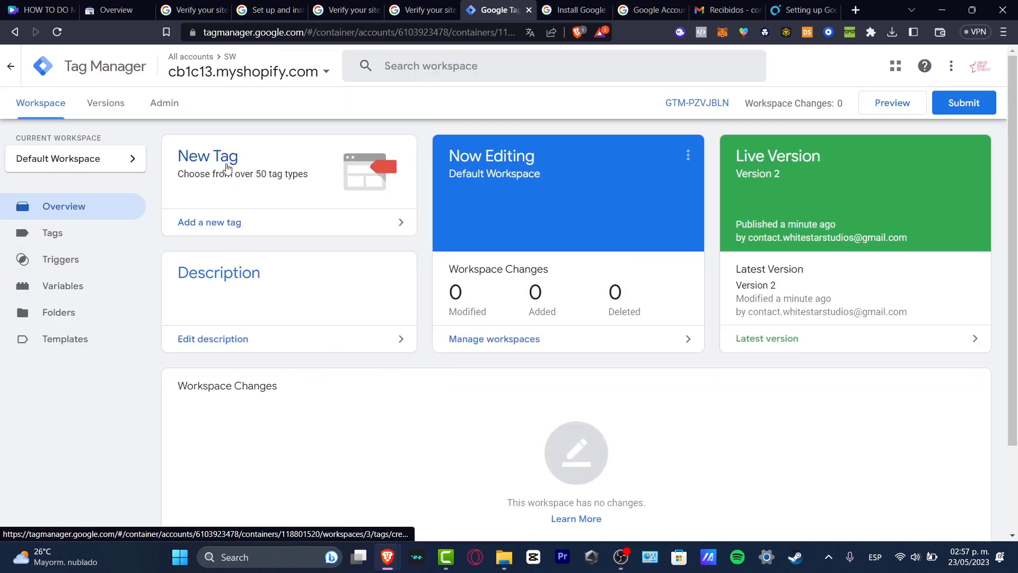
- Discard an unsaved new tag without choosing a type, and move to the Install Google Tag Manager guide
{"action": "left_click", "coordinate": [216, 228]}
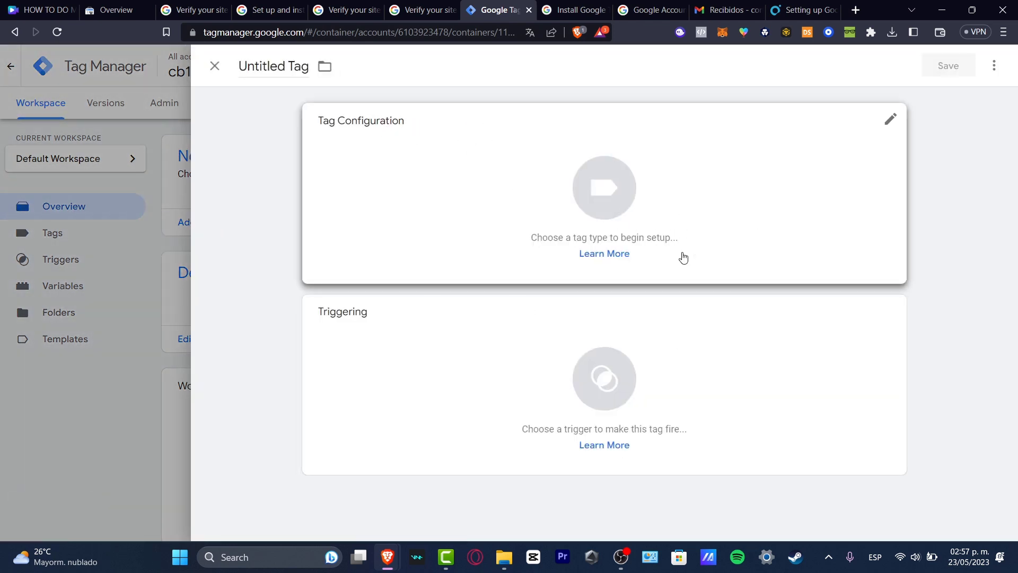
{"action": "left_click", "coordinate": [739, 204]}
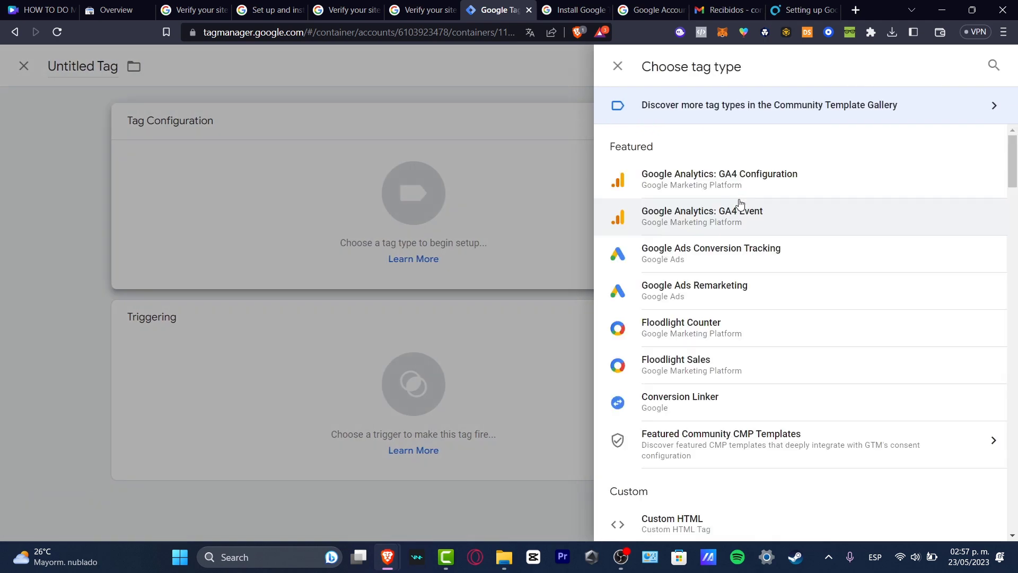
{"action": "left_click", "coordinate": [616, 66]}
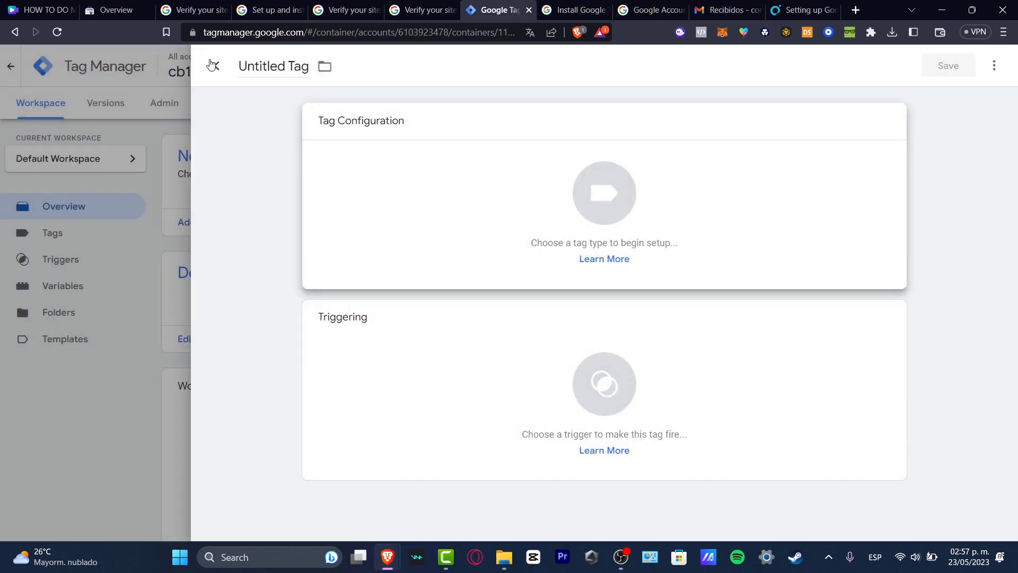
{"action": "left_click", "coordinate": [213, 64]}
{"action": "key", "text": "ctrl+Tab"}
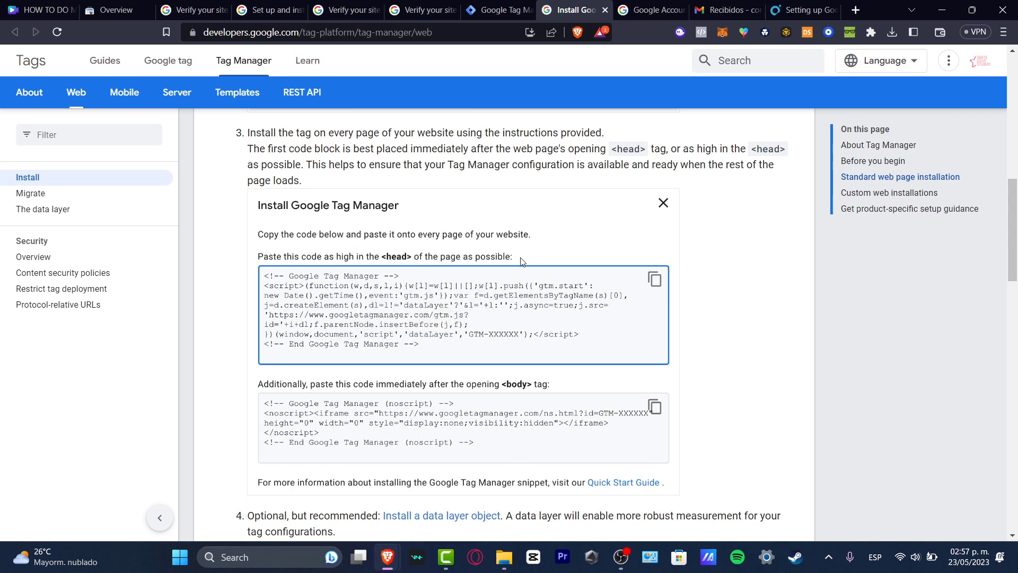
- In theme.liquid, find 'head' and select the GTM-PZVJBLN script block on lines 4–10
{"action": "mouse_move", "coordinate": [399, 558]}
{"action": "left_click", "coordinate": [440, 501]}
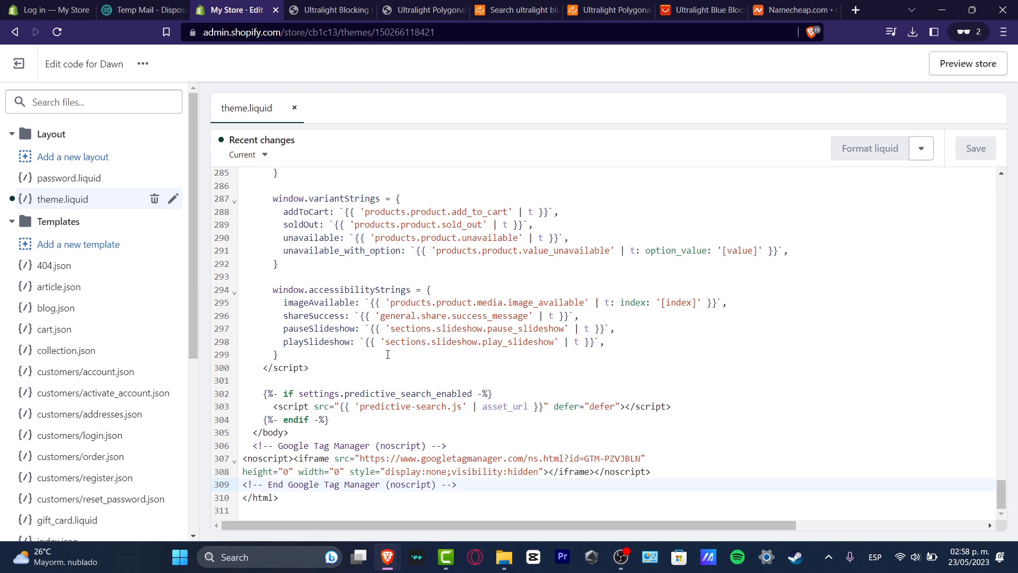
{"action": "left_click", "coordinate": [115, 206]}
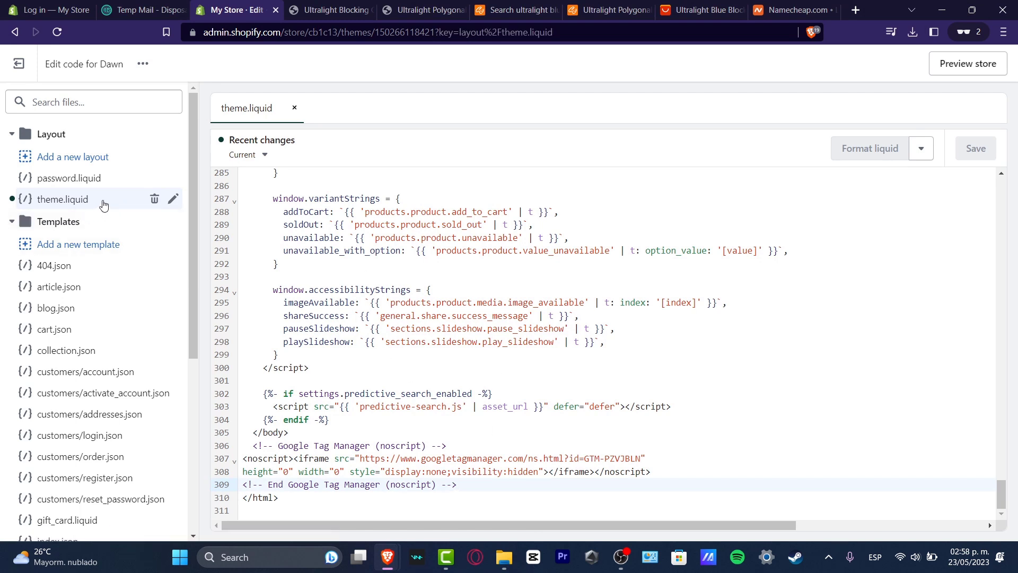
{"action": "key", "text": "ctrl+f"}
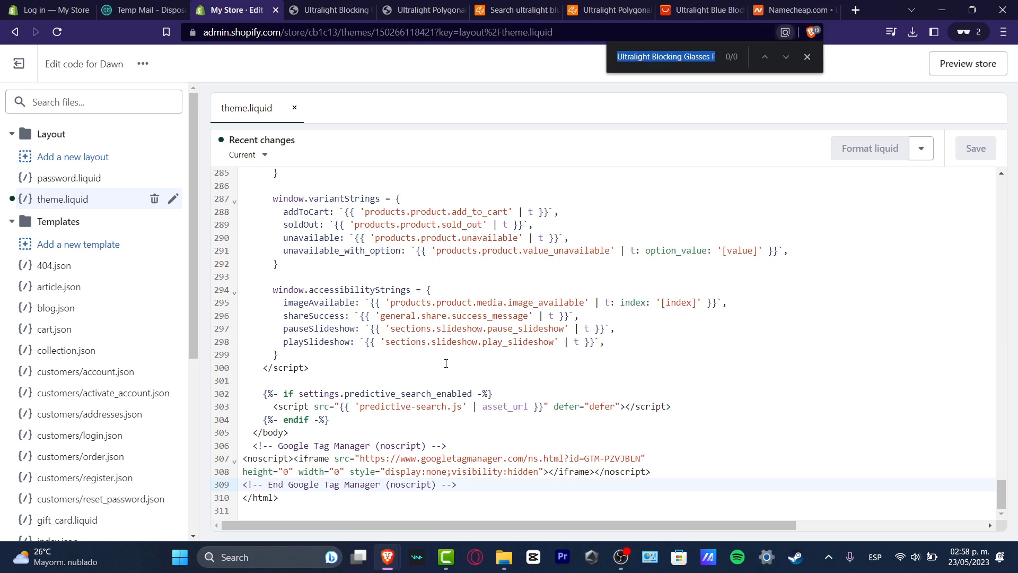
{"action": "left_click", "coordinate": [403, 419]}
{"action": "key", "text": "ctrl+f"}
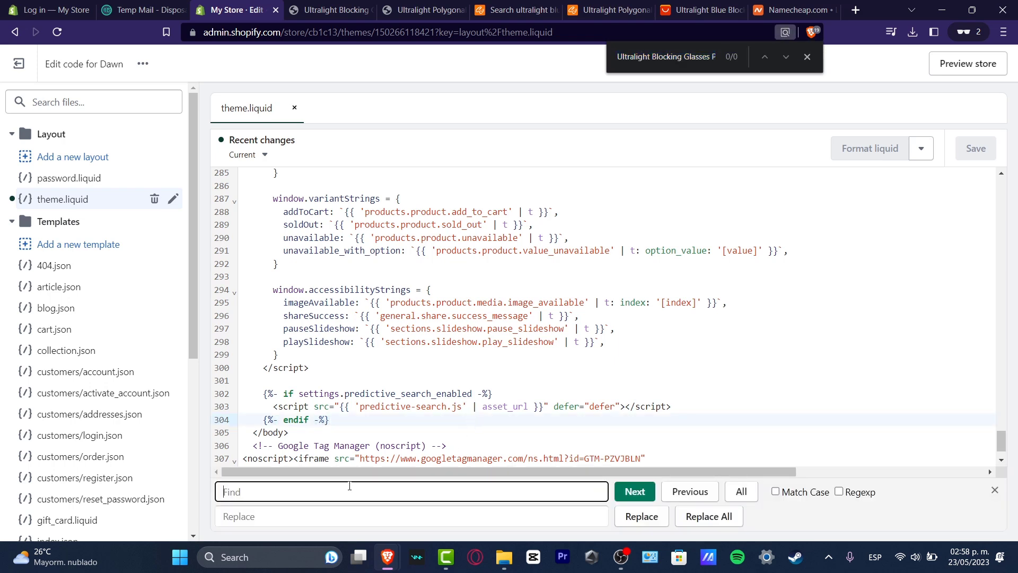
{"action": "type", "text": "hea"}
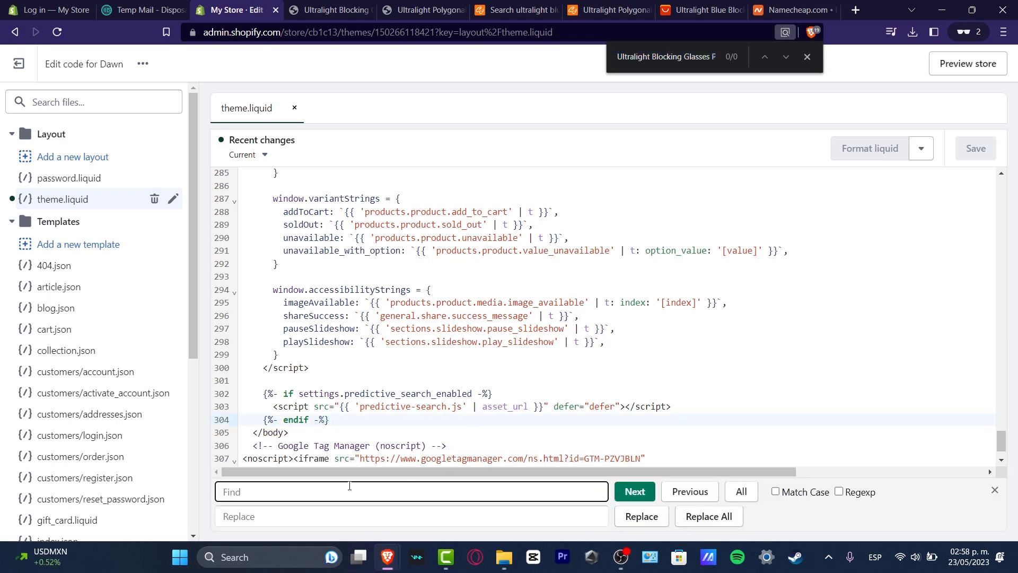
{"action": "type", "text": "d"}
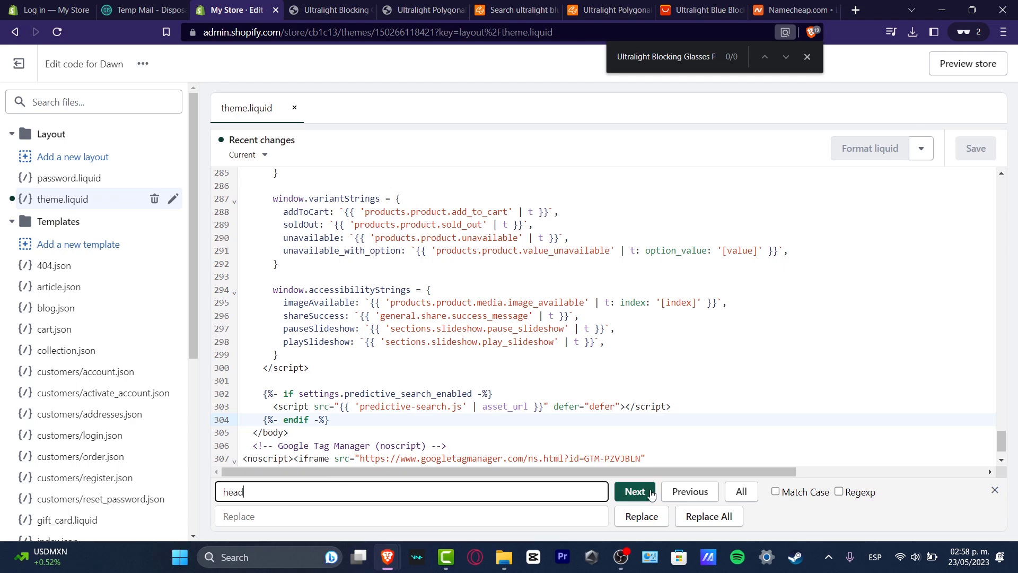
{"action": "left_click", "coordinate": [690, 492]}
{"action": "left_click_drag", "start_coordinate": [1002, 424], "coordinate": [995, 173]}
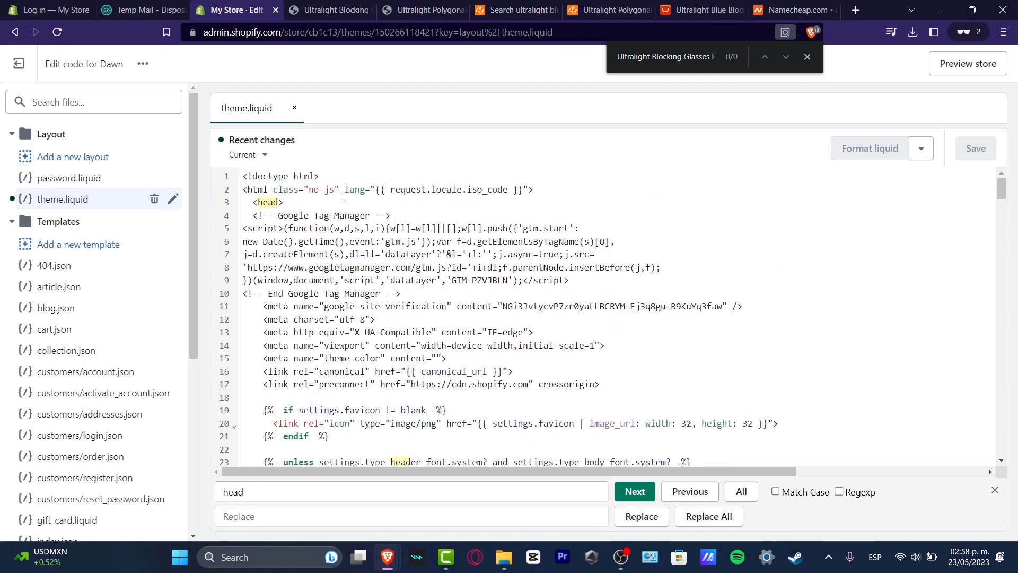
{"action": "left_click", "coordinate": [299, 202]}
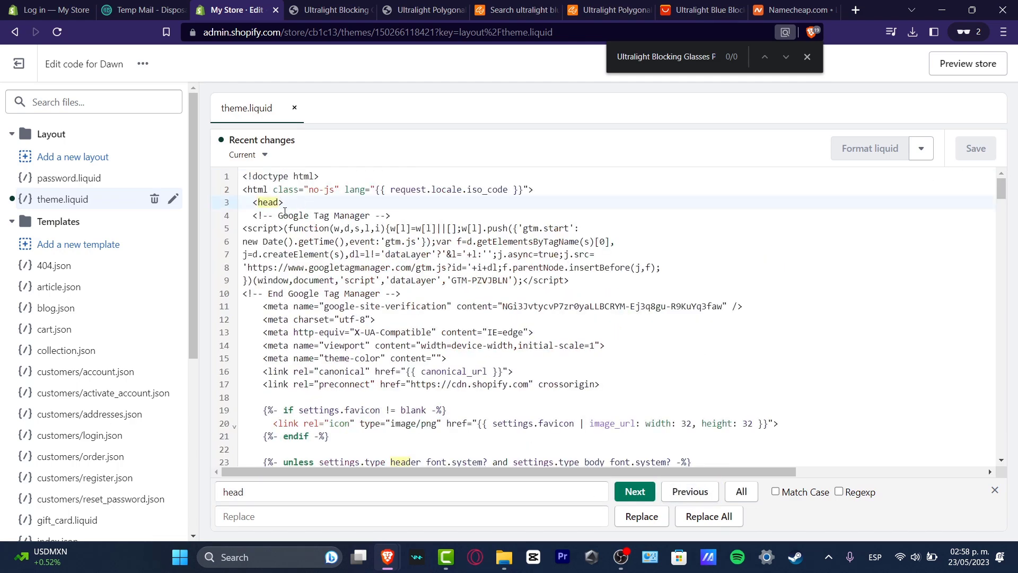
{"action": "left_click", "coordinate": [251, 215]}
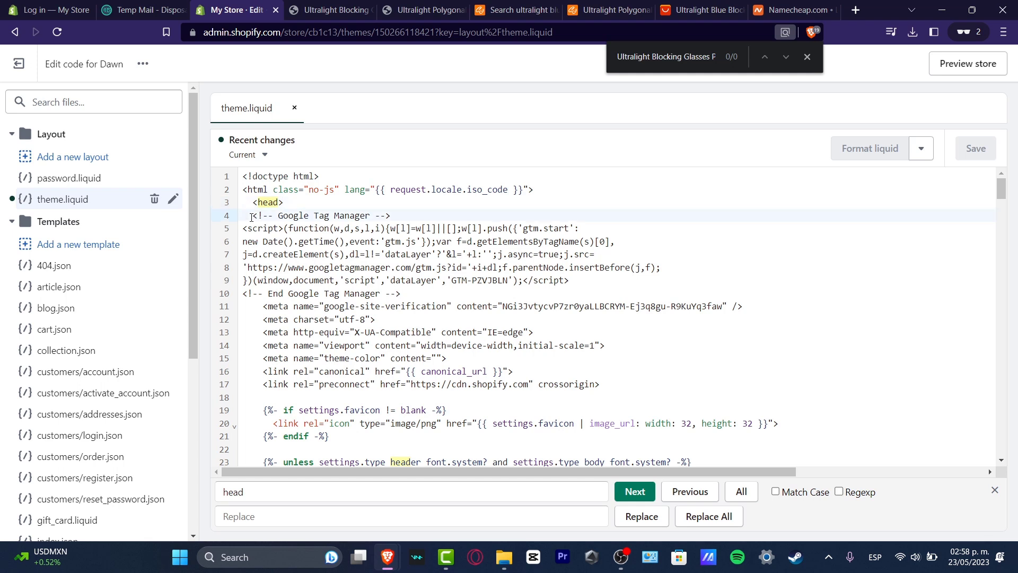
{"action": "left_click_drag", "start_coordinate": [253, 217], "coordinate": [245, 294]}
{"action": "left_click_drag", "start_coordinate": [358, 292], "coordinate": [409, 294]}
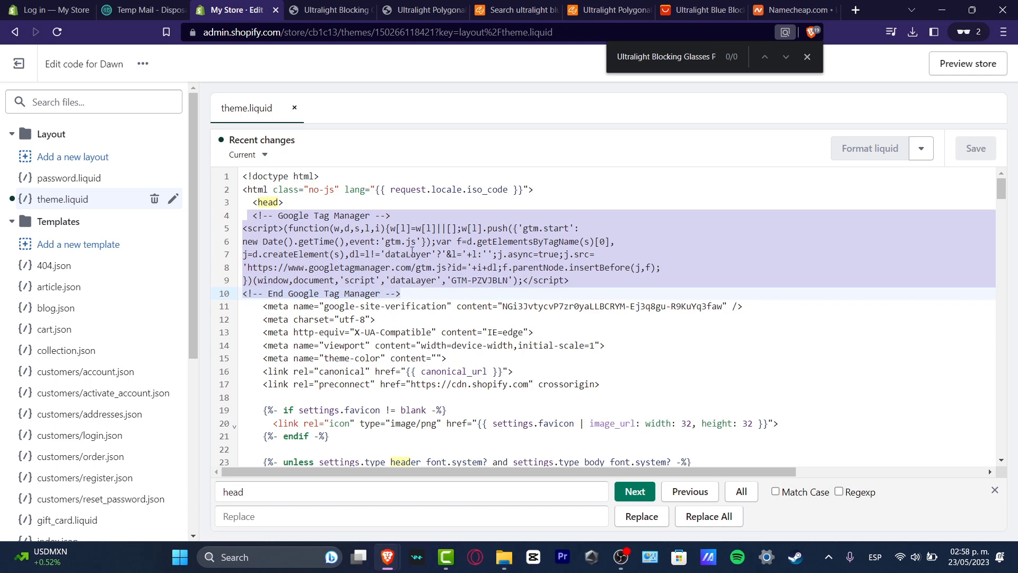
- Compare the Tag Manager install guide against the theme.liquid code, ending on the guide
{"action": "mouse_move", "coordinate": [387, 557]}
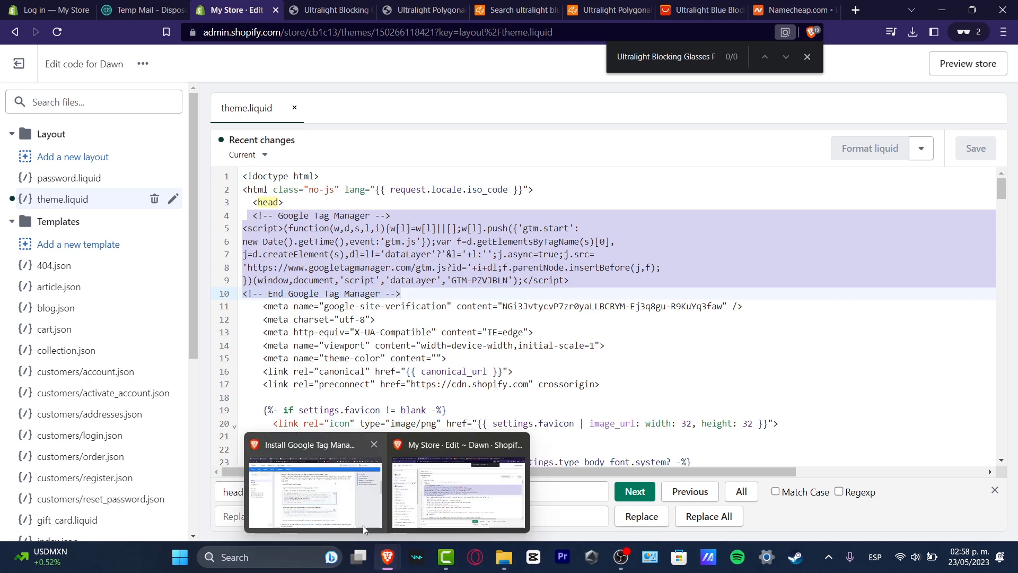
{"action": "left_click", "coordinate": [354, 516]}
{"action": "scroll", "coordinate": [312, 209], "scroll_direction": "down", "scroll_amount": 3}
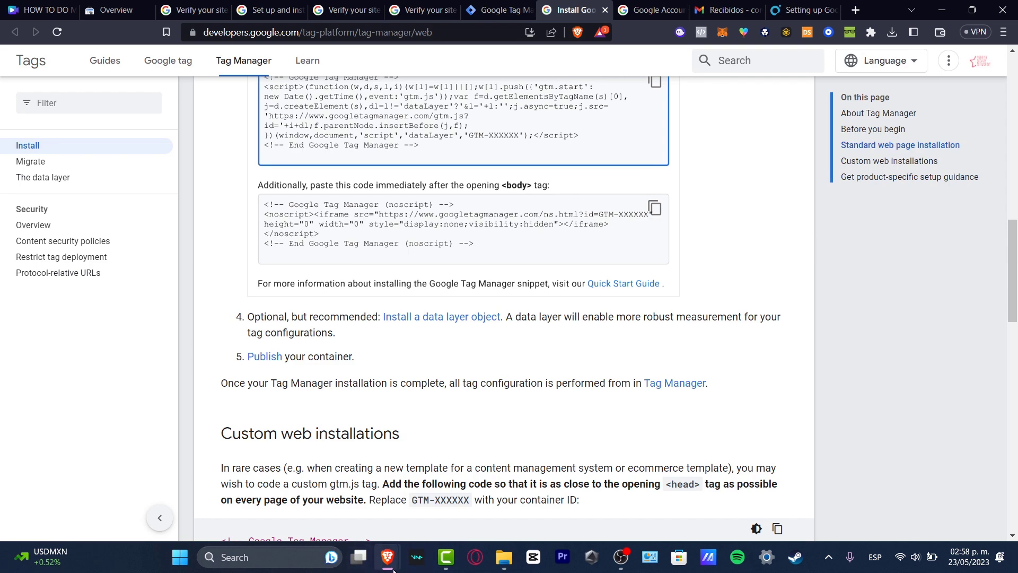
{"action": "mouse_move", "coordinate": [389, 559]}
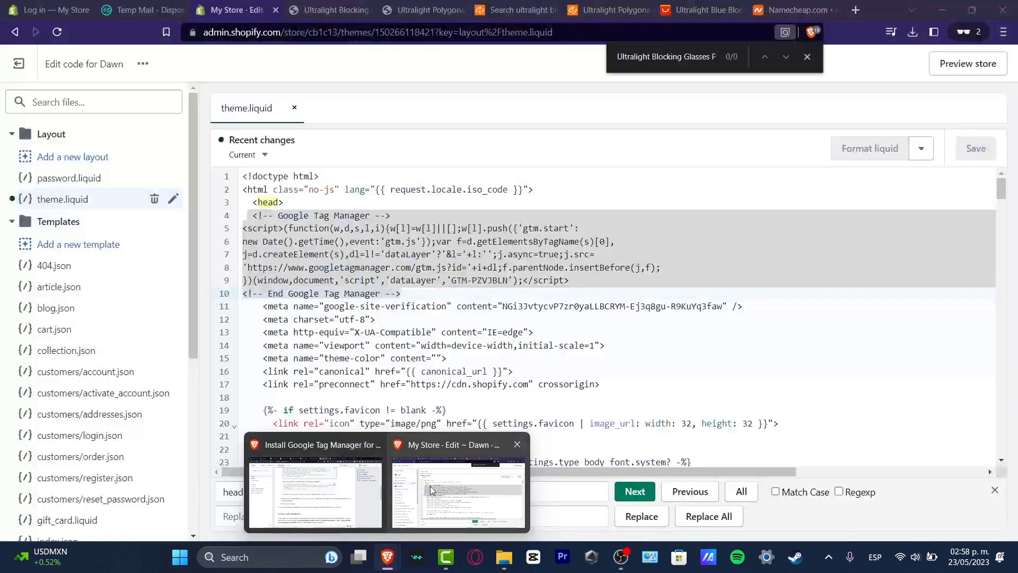
{"action": "left_click", "coordinate": [431, 486]}
{"action": "scroll", "coordinate": [465, 344], "scroll_direction": "down", "scroll_amount": 1}
{"action": "scroll", "coordinate": [481, 366], "scroll_direction": "down", "scroll_amount": 3}
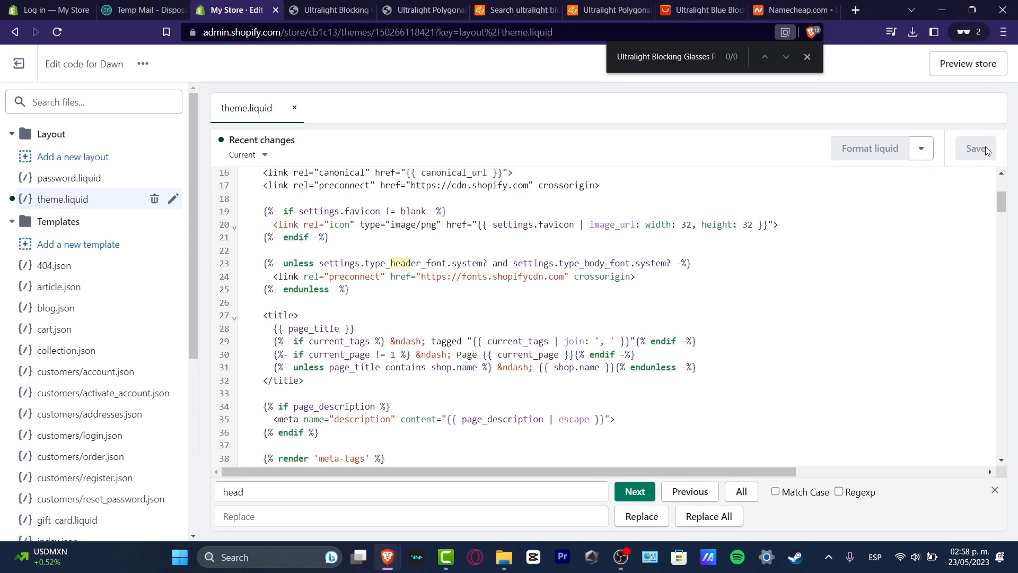
{"action": "mouse_move", "coordinate": [387, 557]}
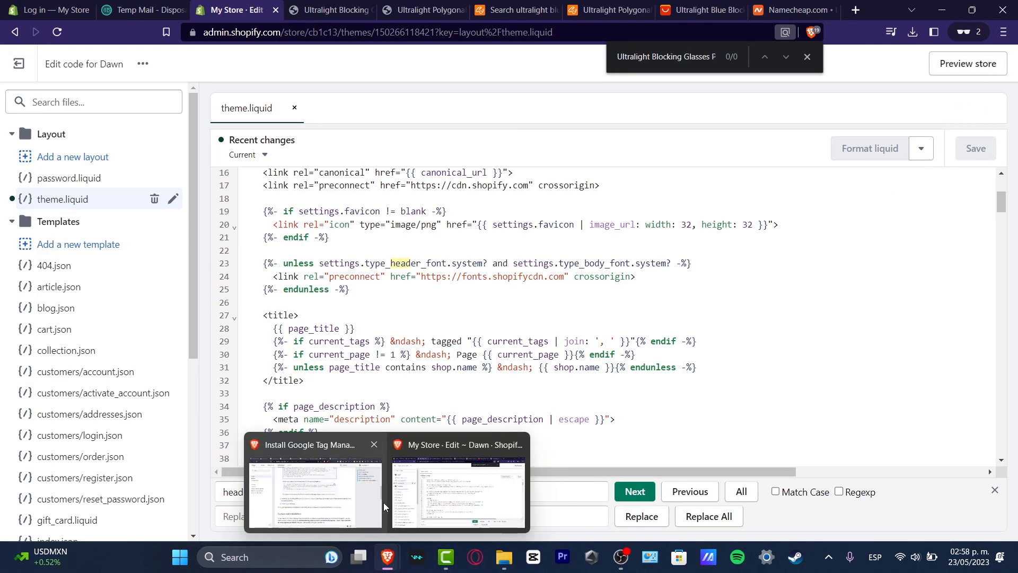
{"action": "left_click", "coordinate": [357, 494]}
- Open the live Version 2 details for container GTM-PZVJBLN, then close the summary
{"action": "scroll", "coordinate": [524, 413], "scroll_direction": "up", "scroll_amount": 10}
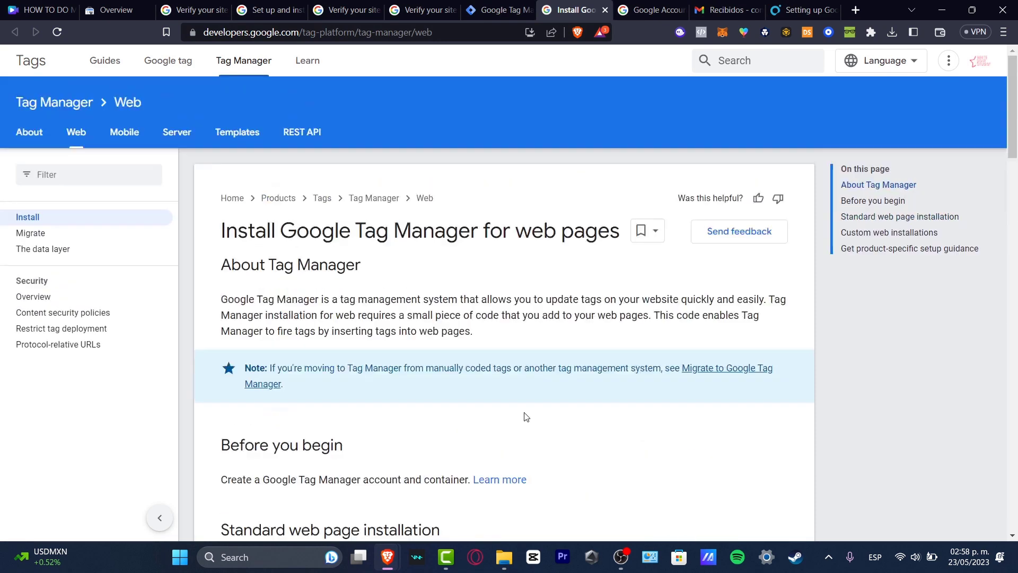
{"action": "left_click", "coordinate": [501, 10]}
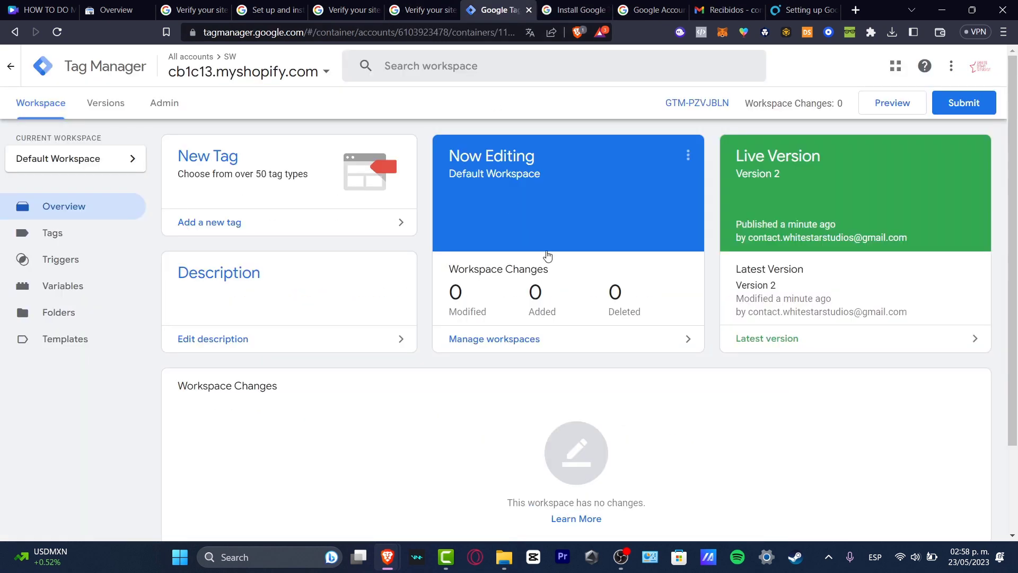
{"action": "left_click", "coordinate": [799, 176]}
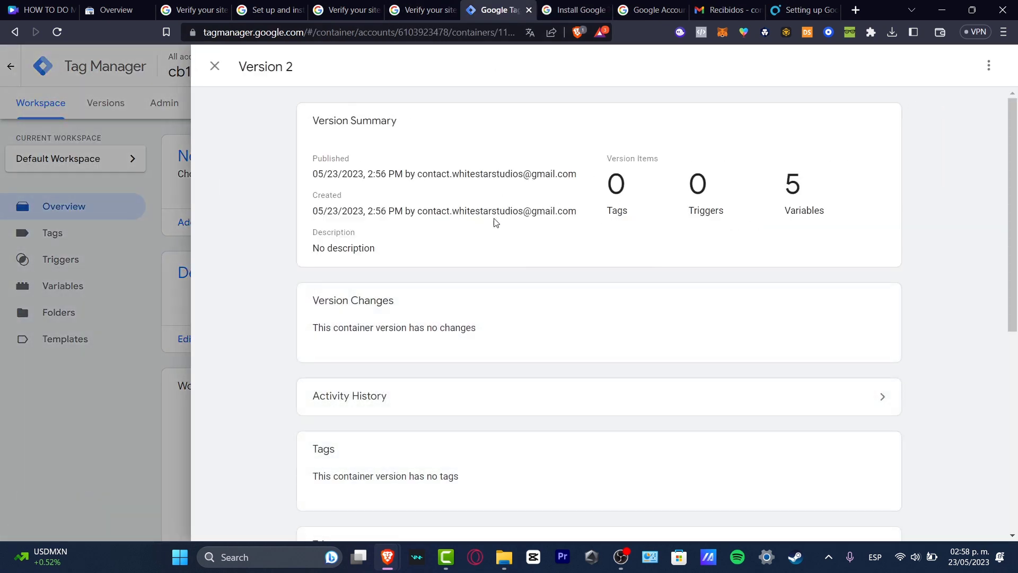
{"action": "left_click", "coordinate": [161, 472]}
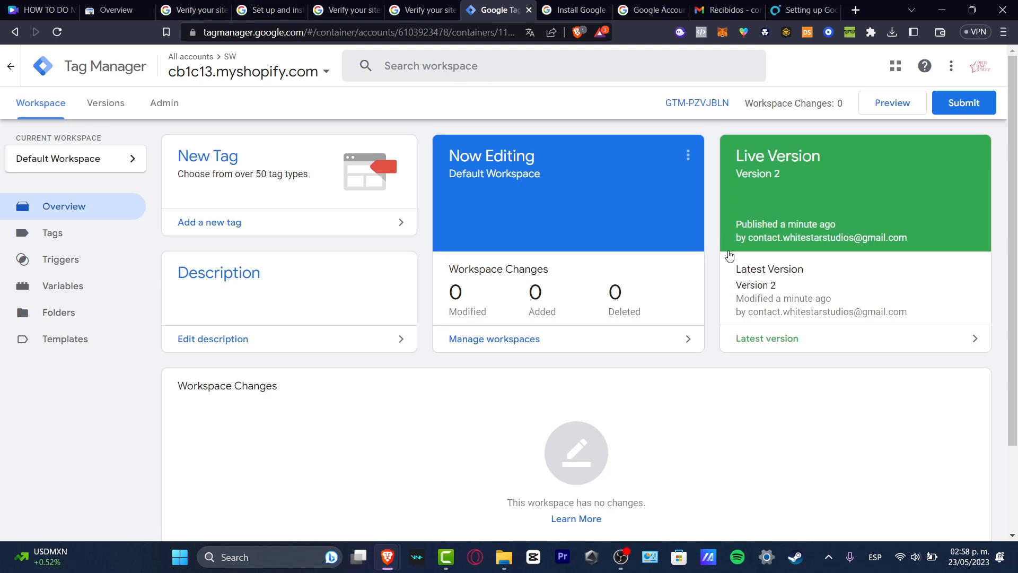
- Open Settings > Ownership verification and highlight the 'Successfully verified' HTML file status
{"action": "left_click", "coordinate": [99, 7]}
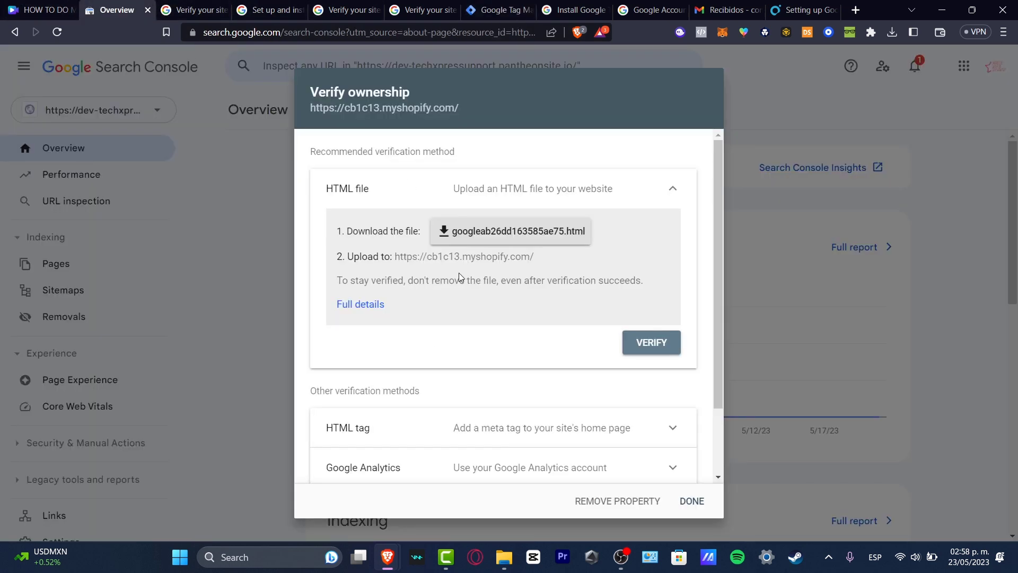
{"action": "scroll", "coordinate": [409, 389], "scroll_direction": "down", "scroll_amount": 2}
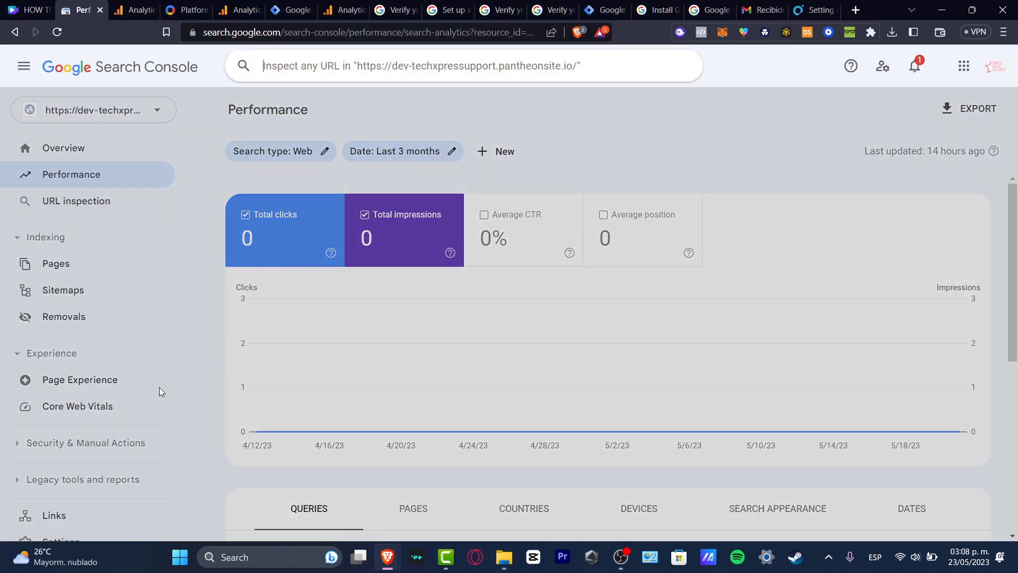
{"action": "scroll", "coordinate": [164, 390], "scroll_direction": "down", "scroll_amount": 3}
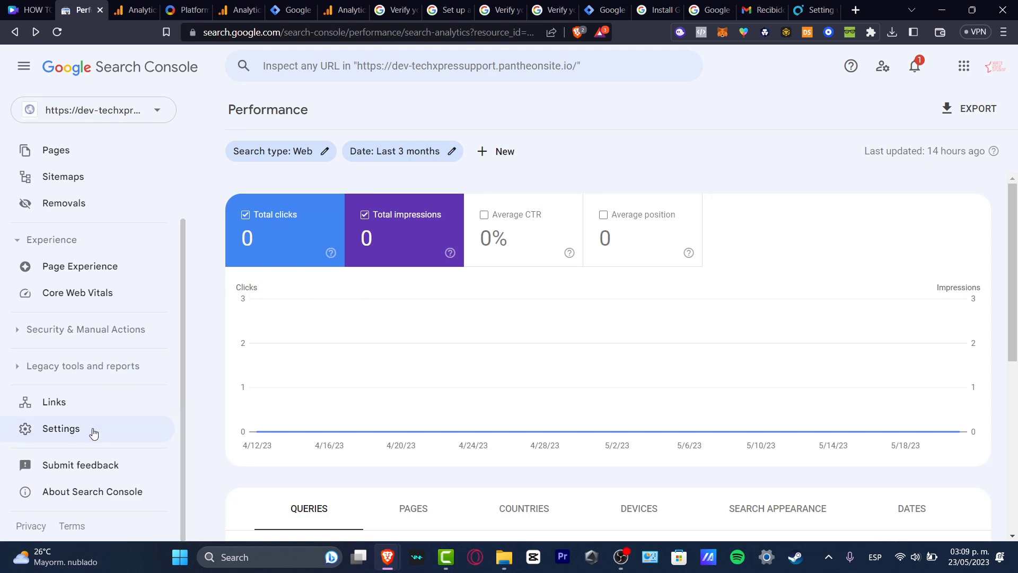
{"action": "left_click", "coordinate": [63, 431]}
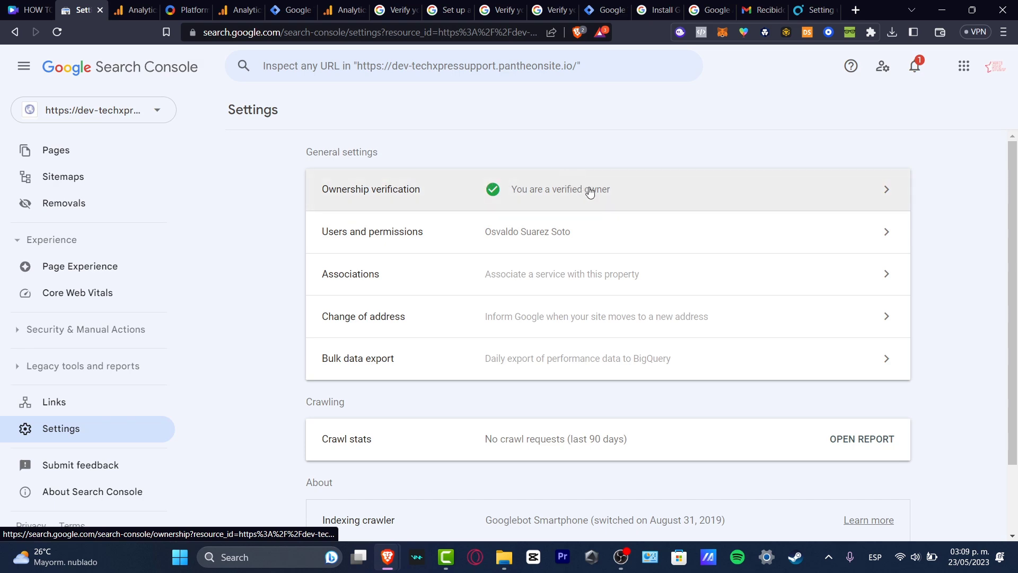
{"action": "left_click", "coordinate": [600, 200]}
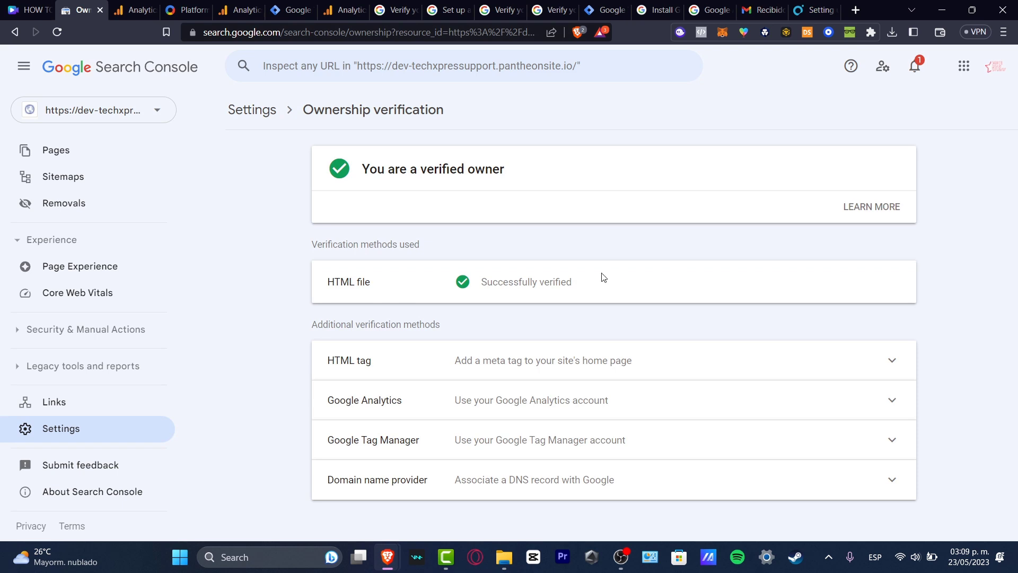
{"action": "left_click_drag", "start_coordinate": [583, 272], "coordinate": [478, 281]}
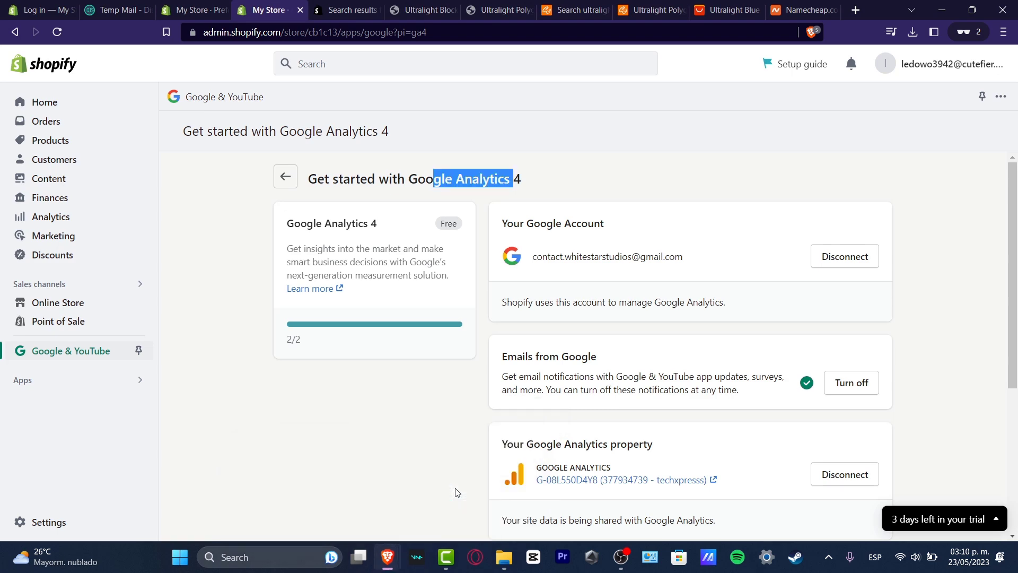
- Look through the Analytics, Shopify setup article and help tabs, then go back to Ownership verification
{"action": "left_click", "coordinate": [315, 493]}
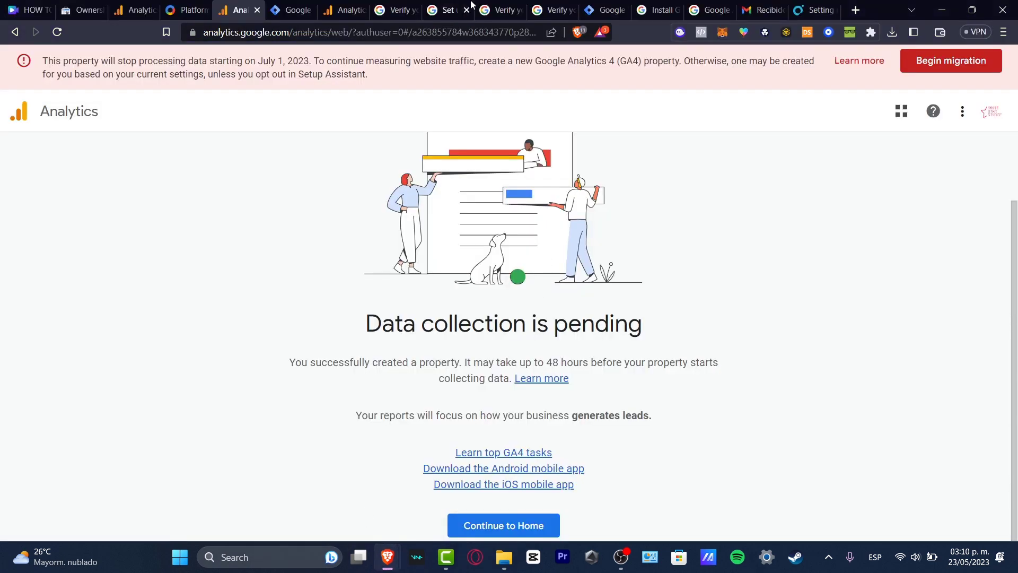
{"action": "left_click", "coordinate": [824, 6]}
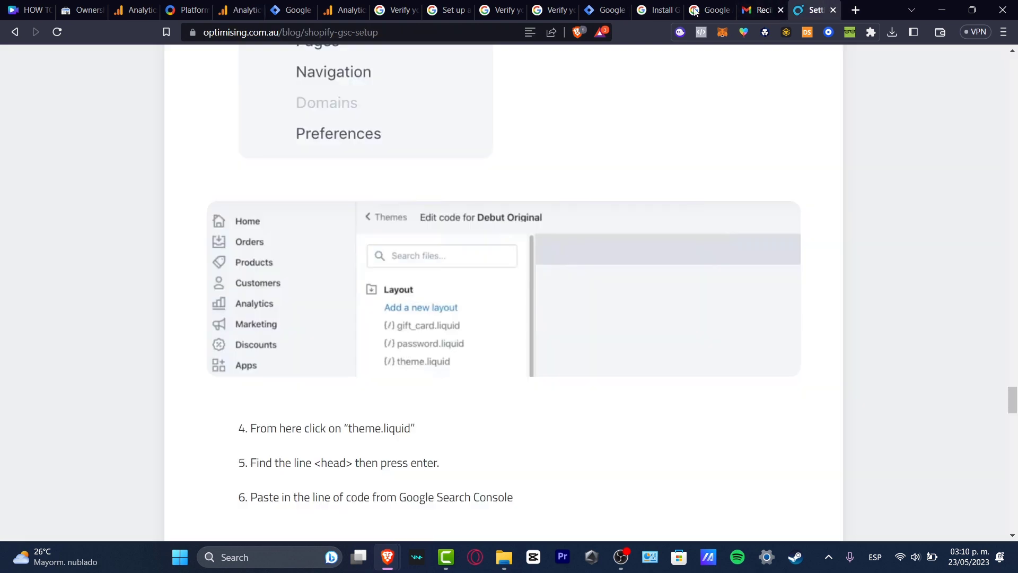
{"action": "left_click", "coordinate": [512, 5]}
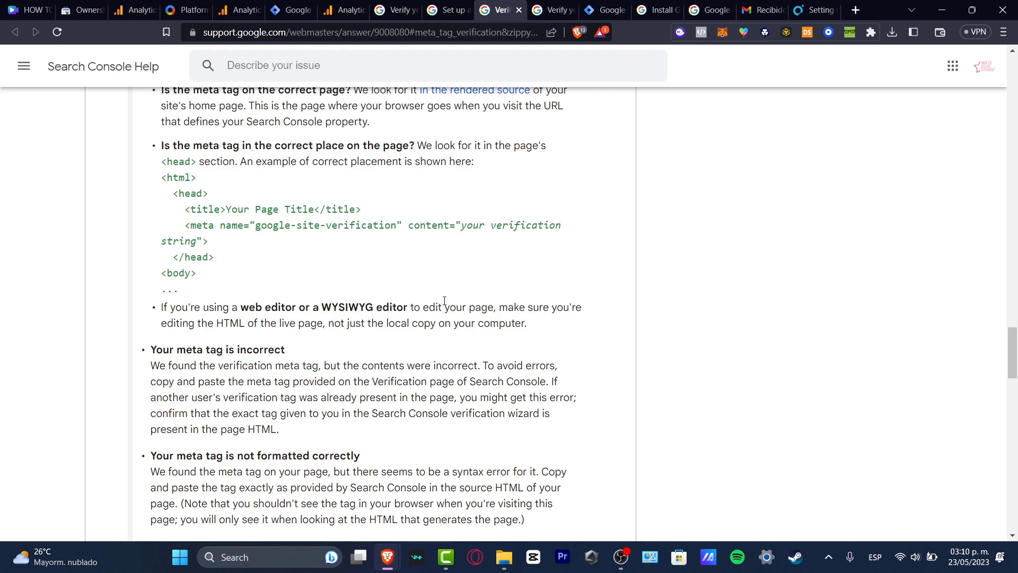
{"action": "scroll", "coordinate": [445, 301], "scroll_direction": "up", "scroll_amount": 10}
{"action": "left_click", "coordinate": [343, 10]}
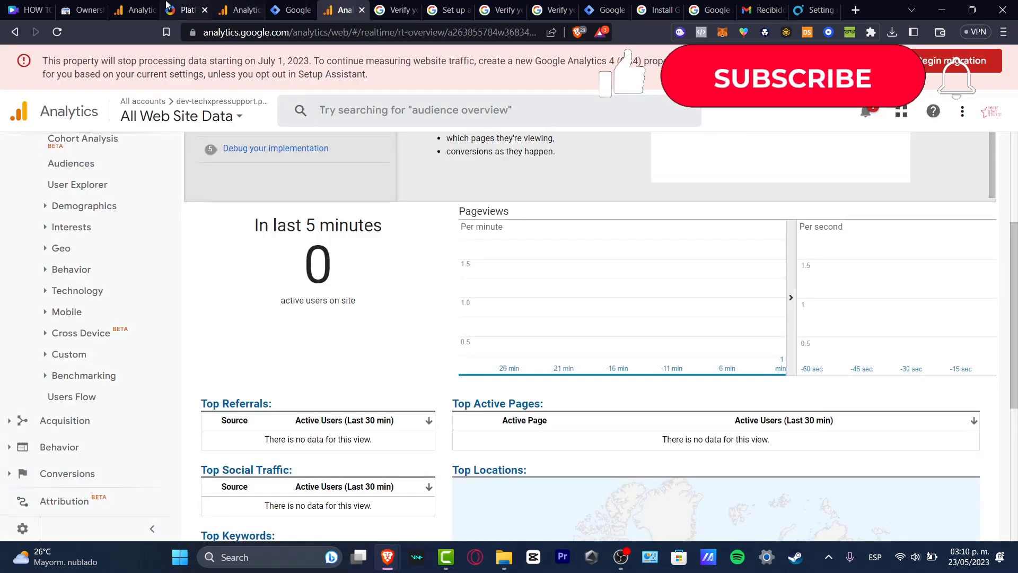
{"action": "left_click", "coordinate": [82, 9]}
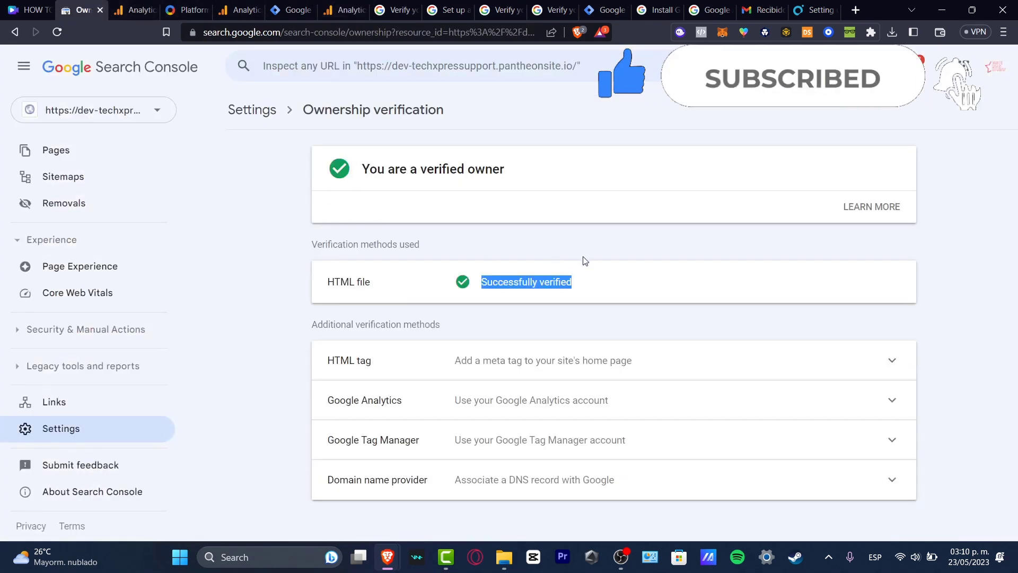